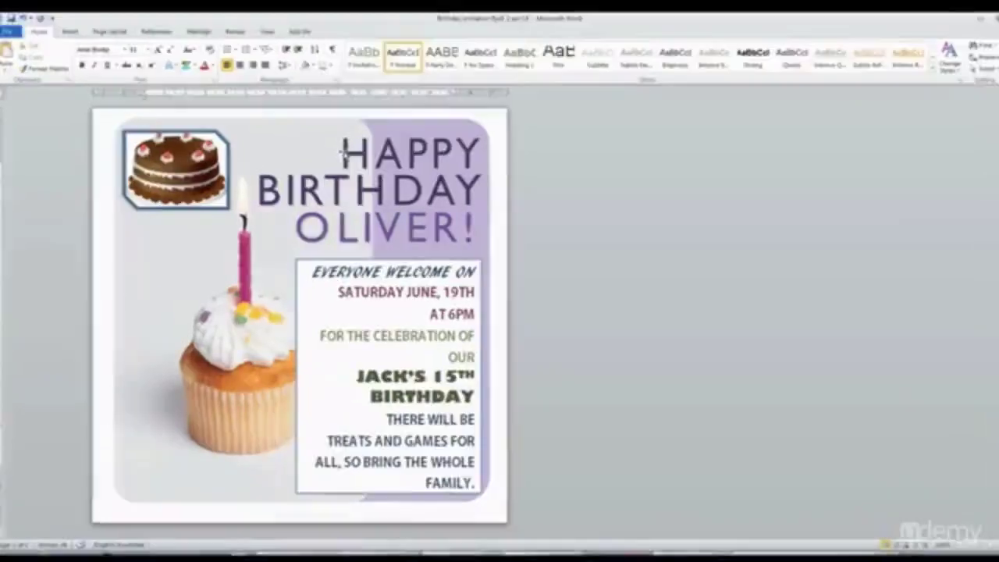
Fill the HAPPY WordArt heading at the top of the flyer with a blue theme colour.
click(337, 154)
click(422, 142)
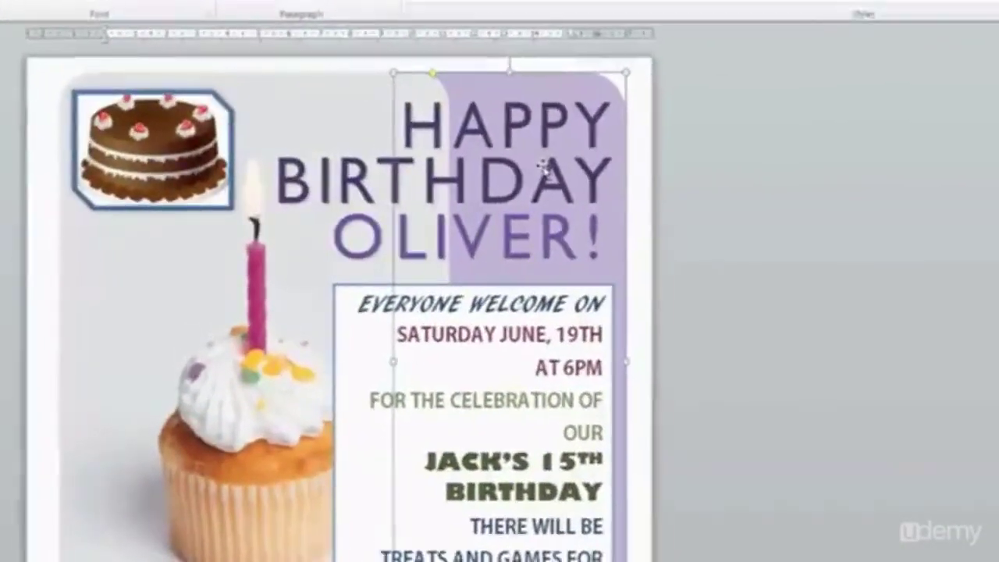
click(974, 133)
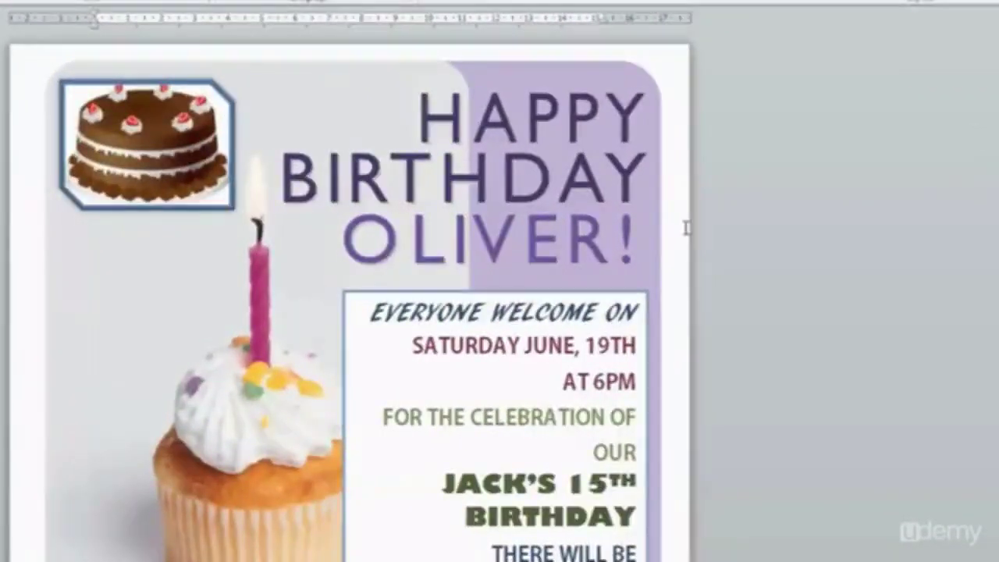
click(421, 133)
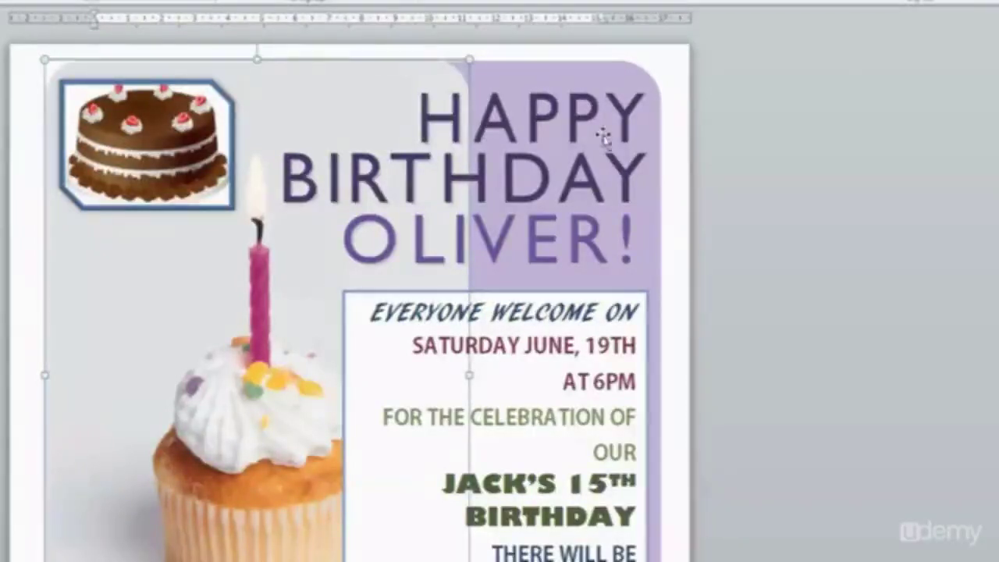
click(422, 132)
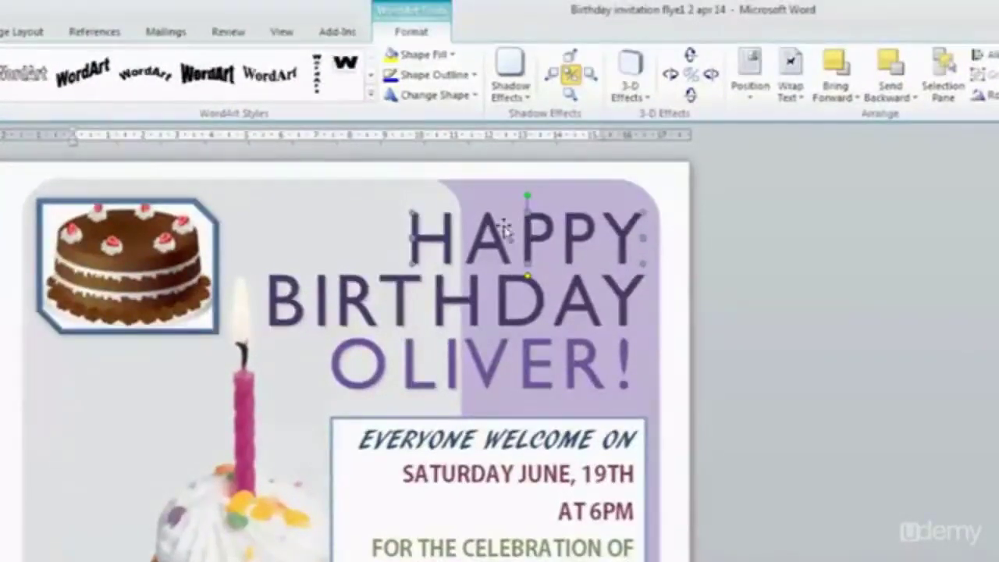
click(443, 56)
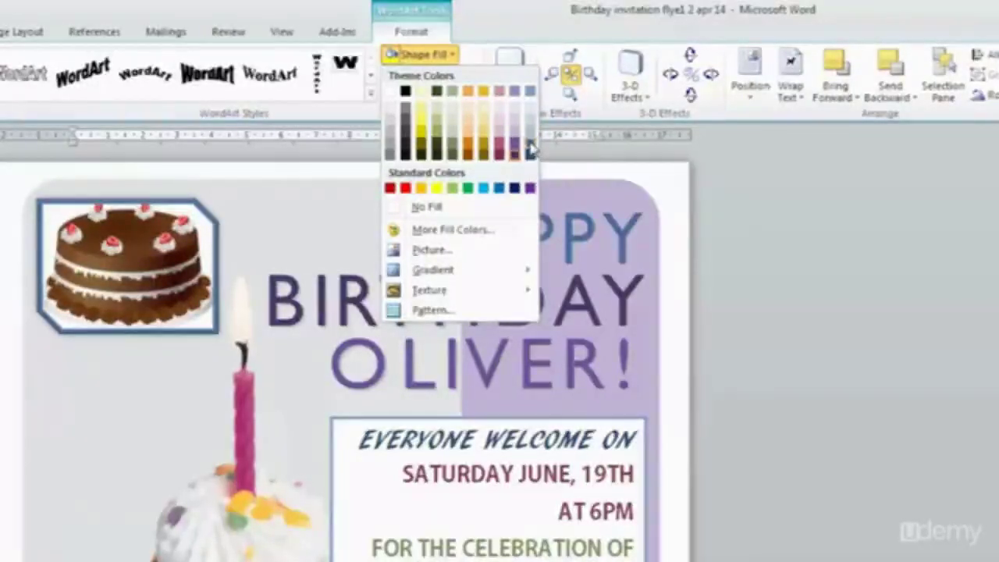
click(530, 149)
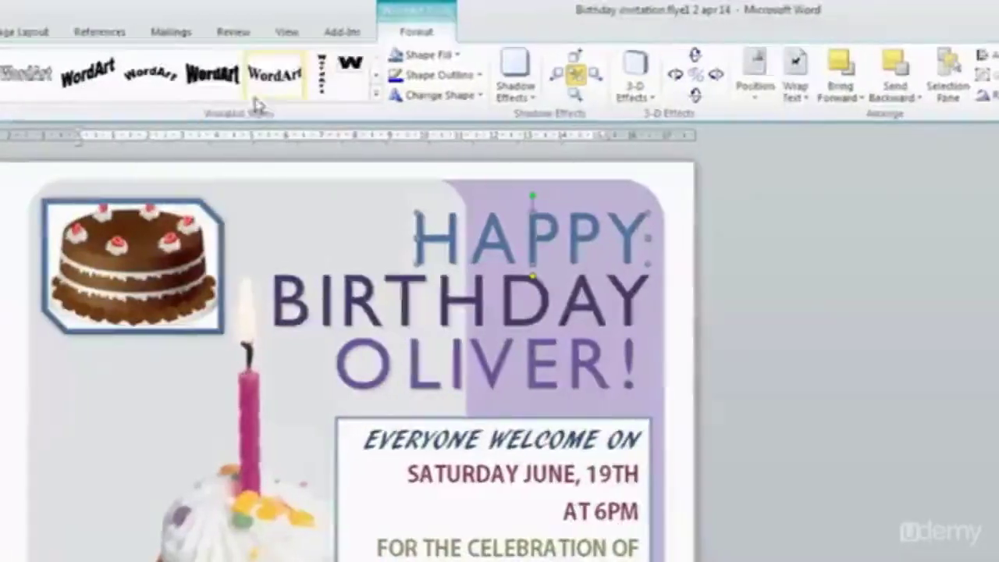
Apply the bold black WordArt style 4 to the HAPPY heading.
click(46, 74)
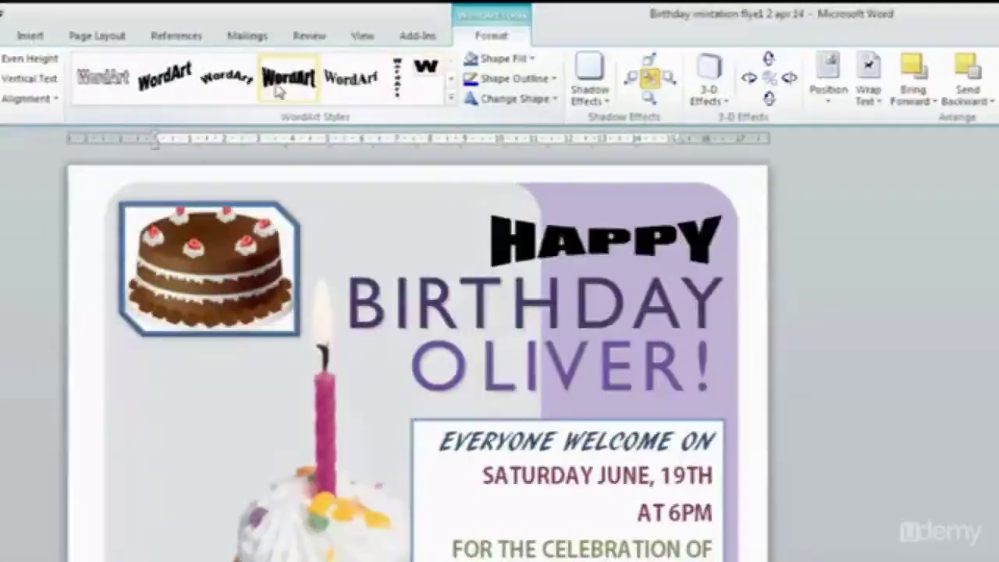
click(451, 99)
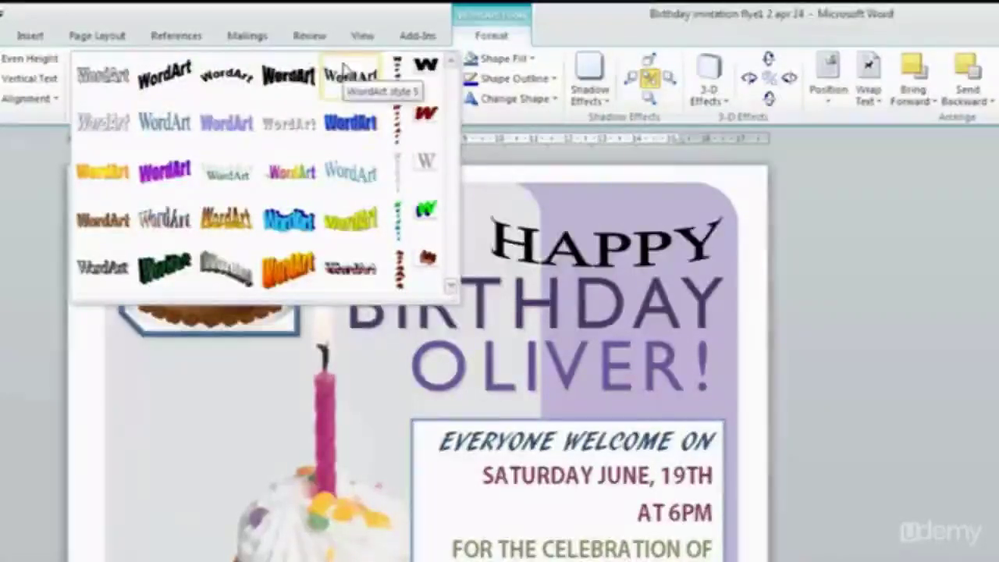
click(287, 75)
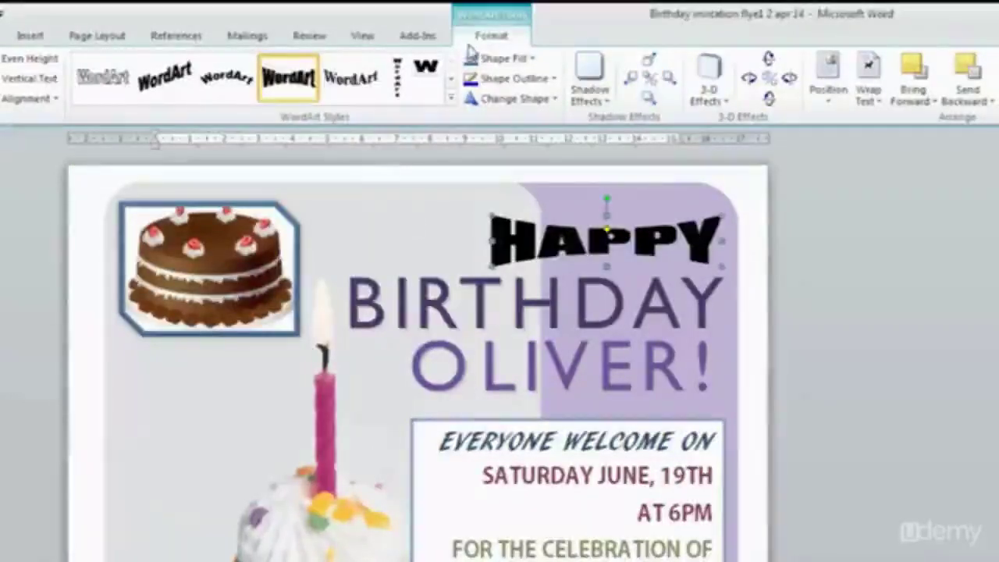
Try the arched WordArt style 3 on the HAPPY heading.
click(362, 35)
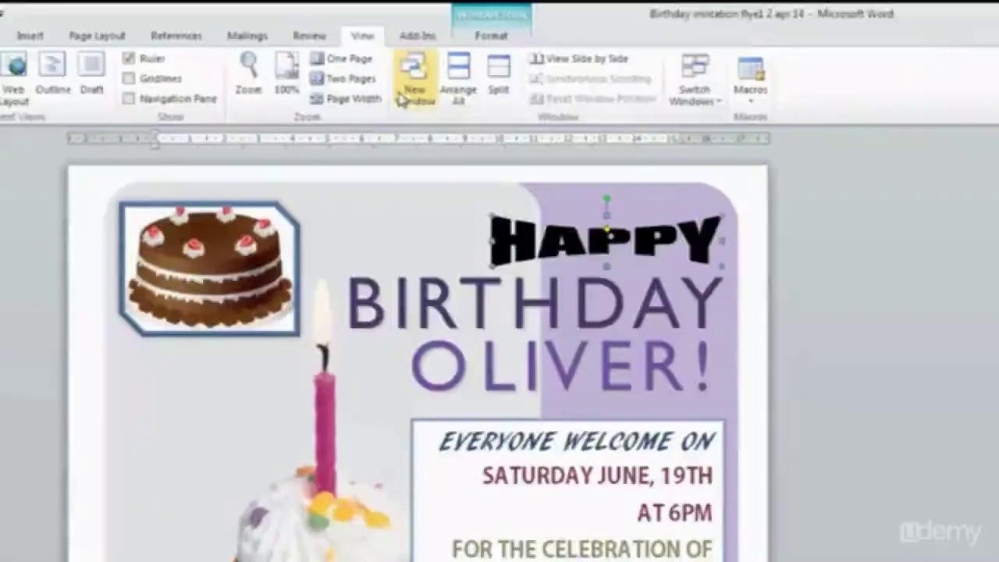
click(493, 36)
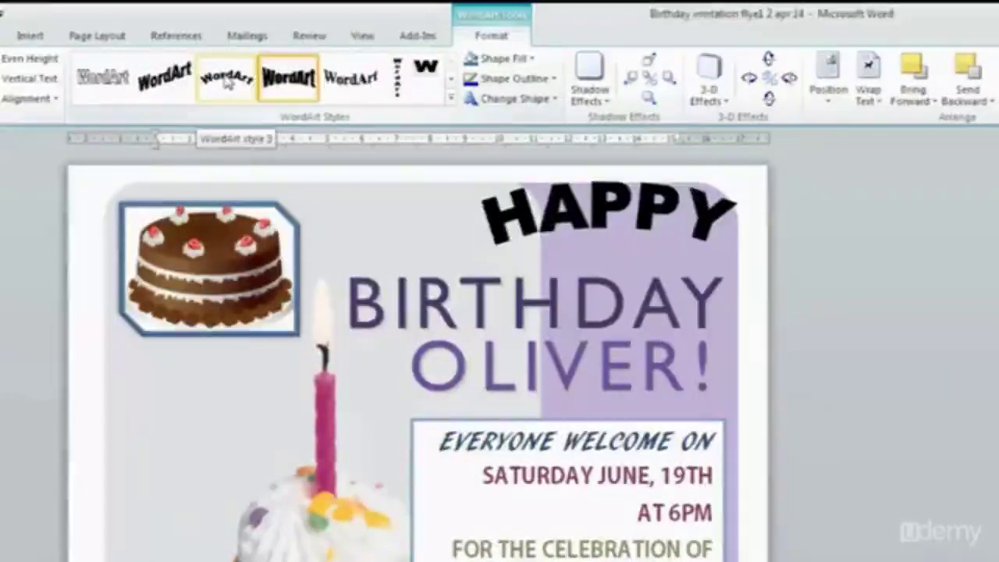
click(227, 82)
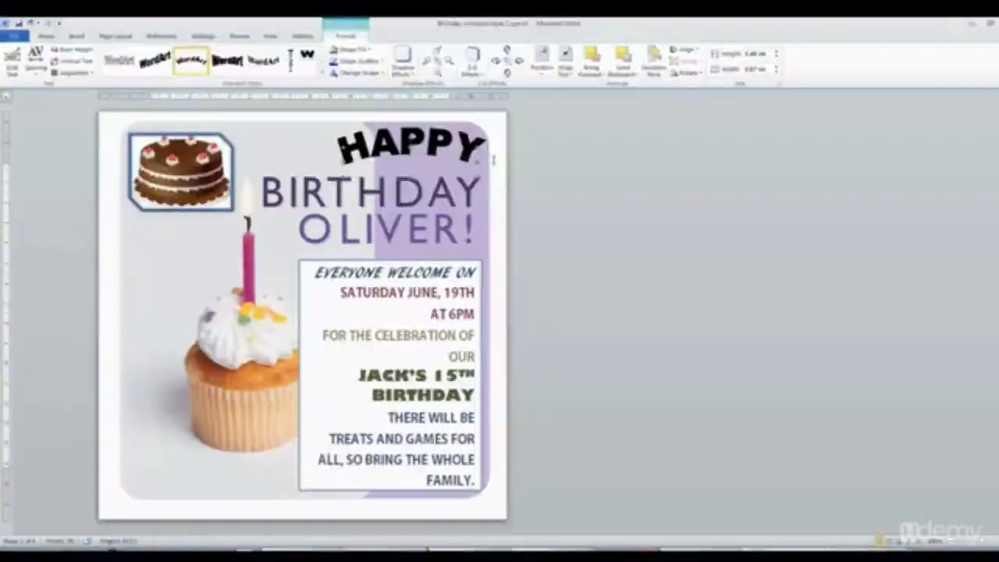
Change the HAPPY heading from the arched look to the bold black WordArt style 4.
scroll(476, 168, up, 4)
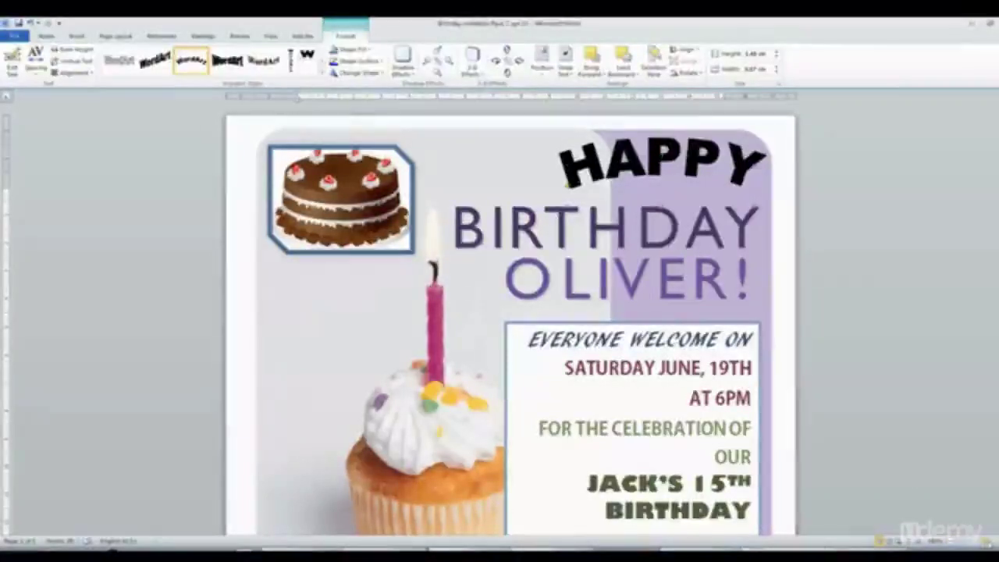
scroll(510, 325, up, 5)
scroll(500, 324, down, 6)
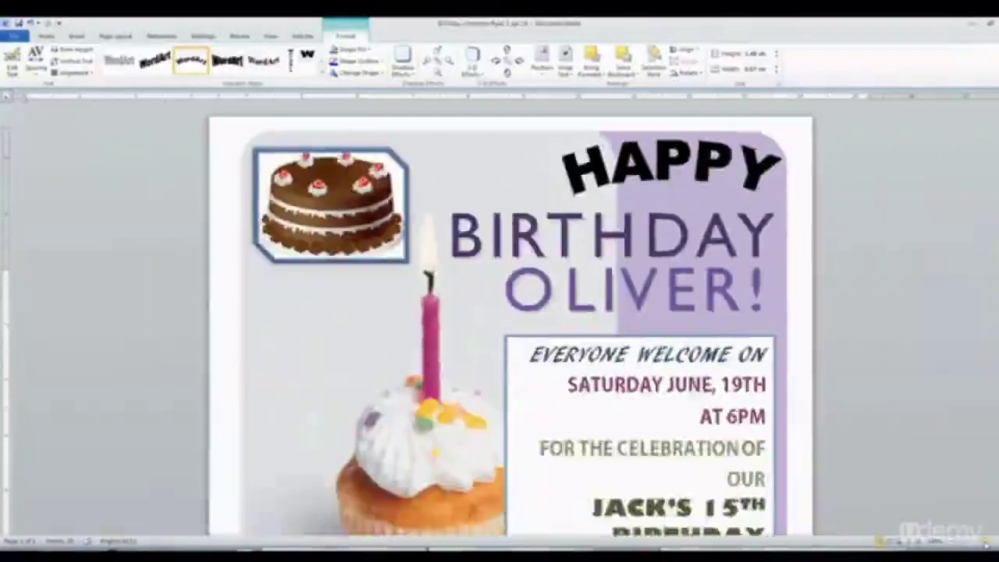
scroll(500, 324, up, 5)
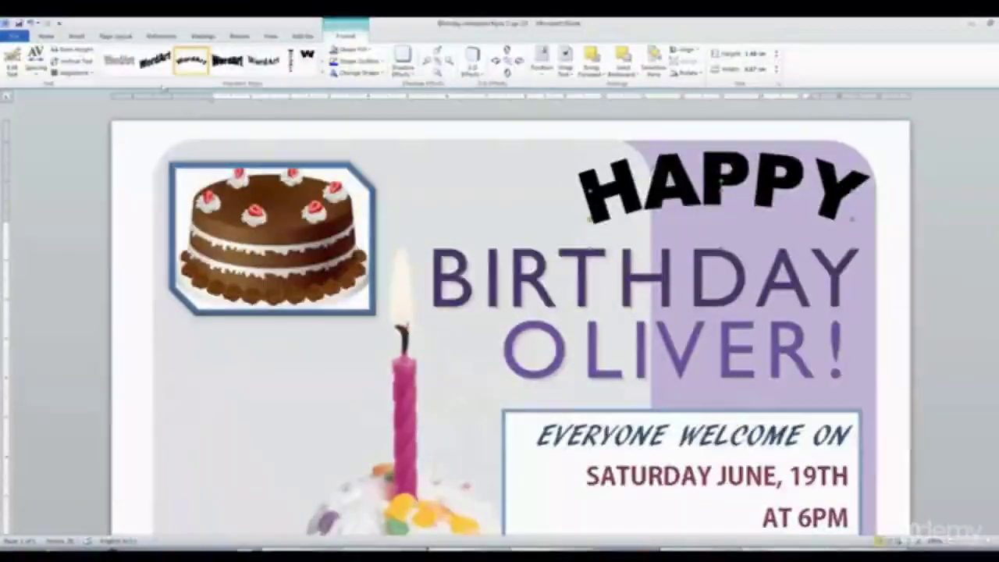
click(266, 62)
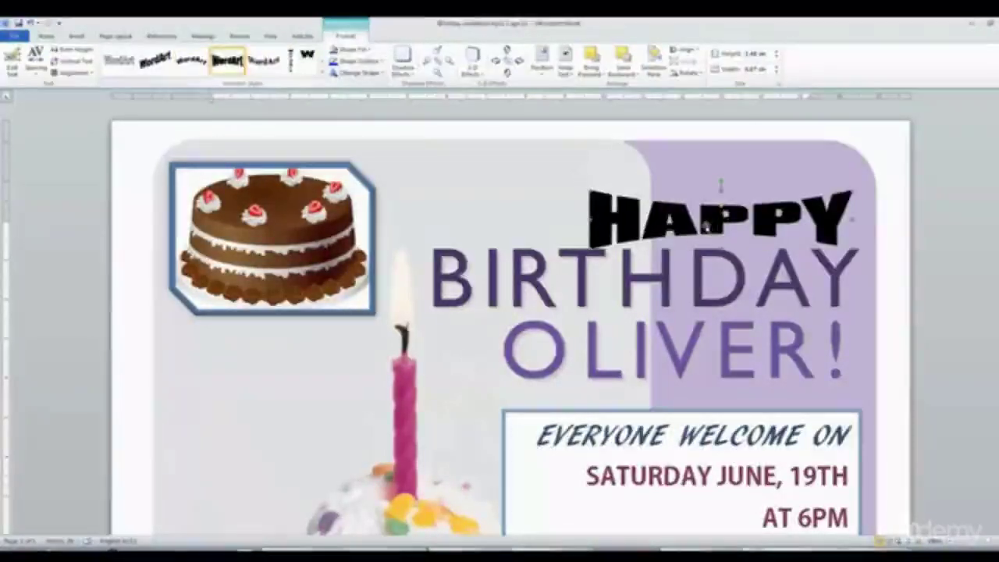
Move the HAPPY heading up, clear of the BIRTHDAY line, and fill it with a blue theme colour.
click(701, 199)
drag(699, 197, 693, 171)
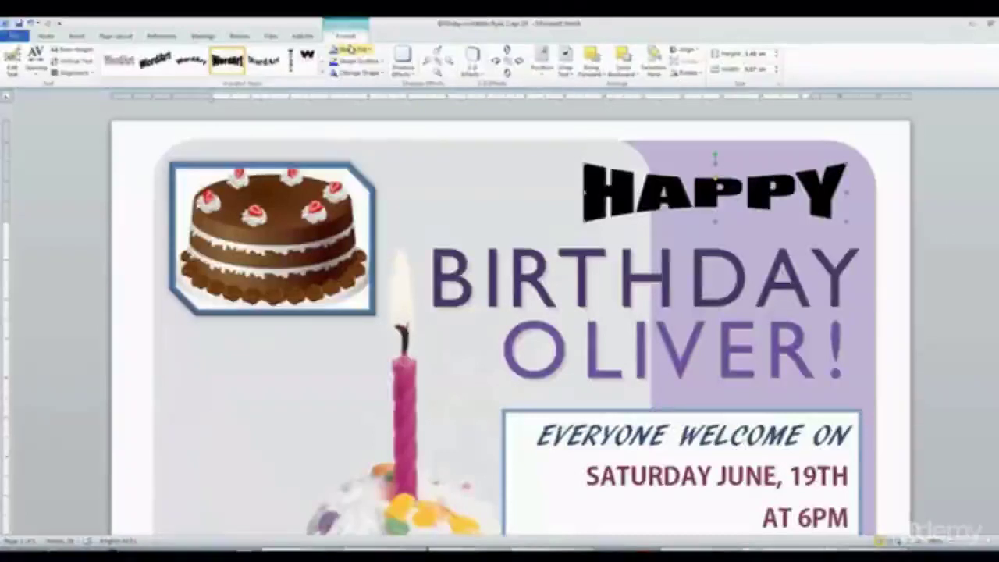
click(351, 49)
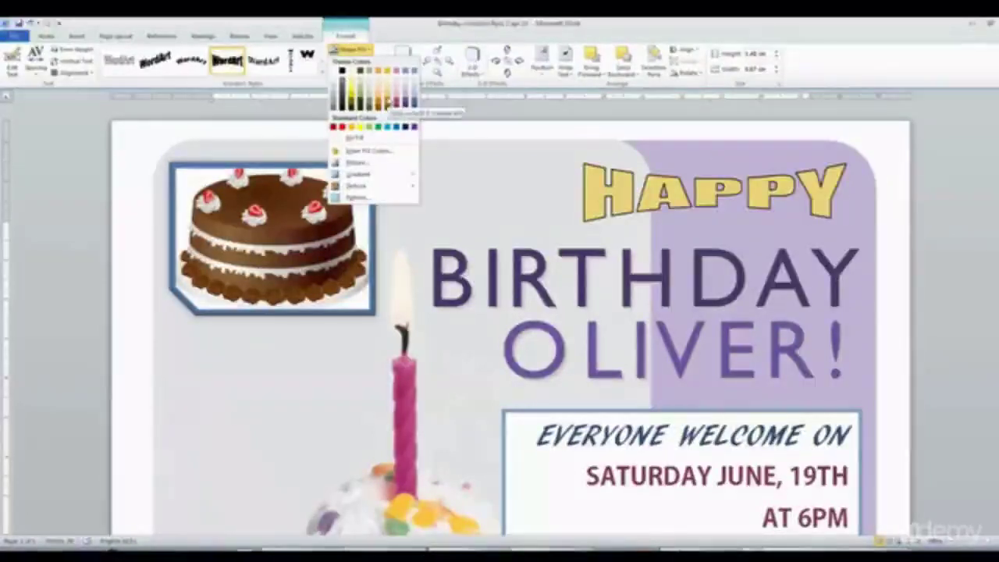
click(414, 105)
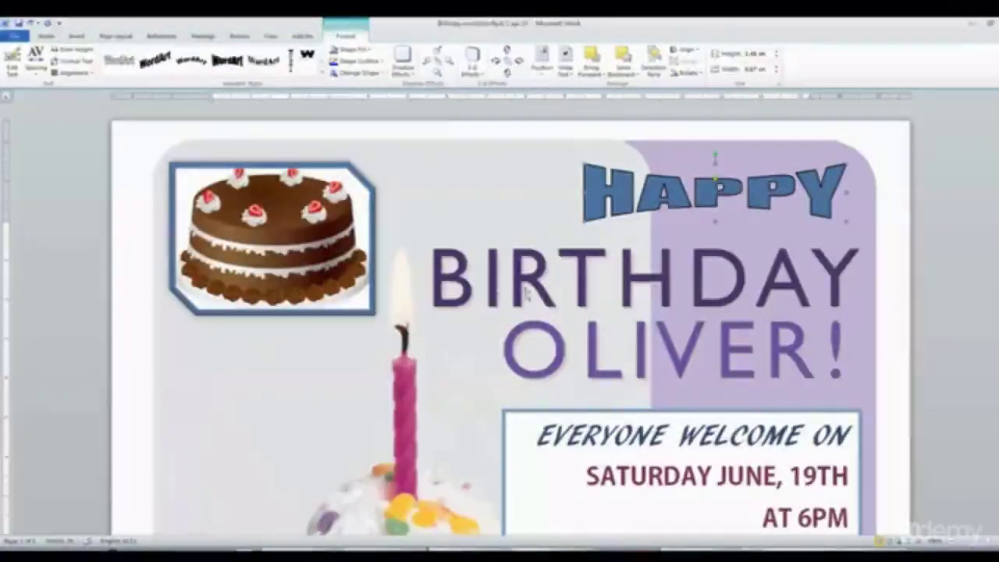
Apply the wavy light-blue WordArt style with the dark blue 3-D edge to the BIRTHDAY heading.
click(794, 287)
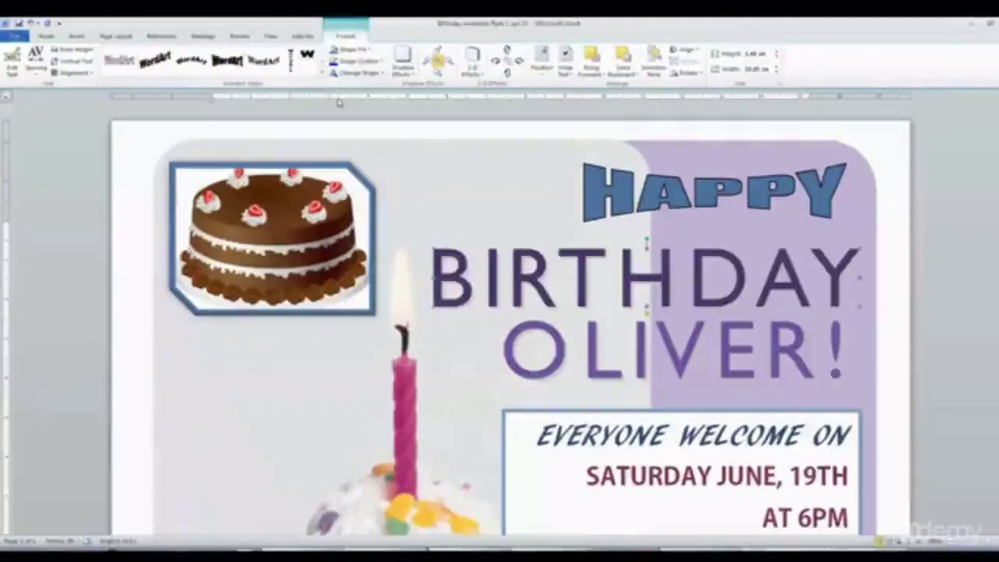
click(323, 76)
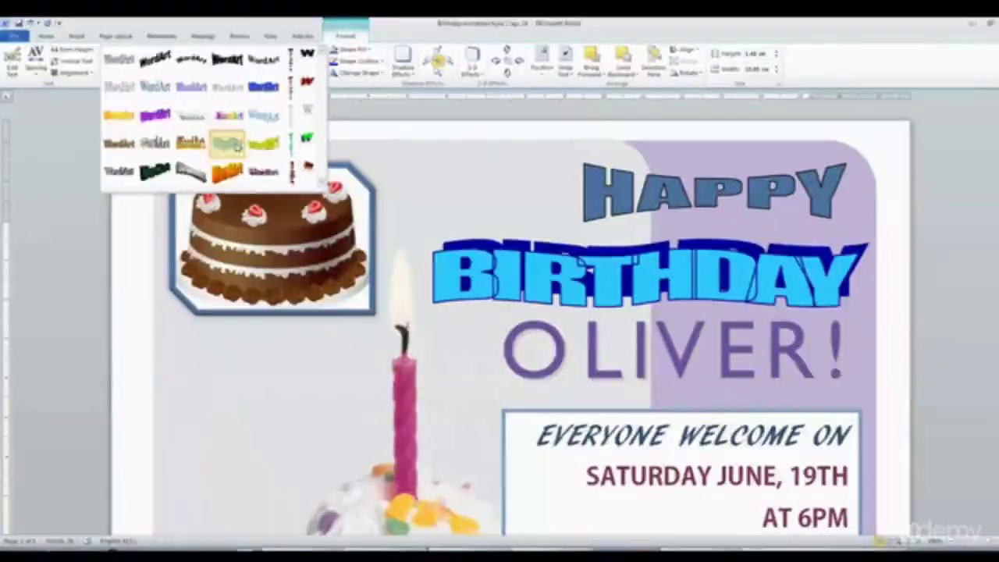
click(234, 143)
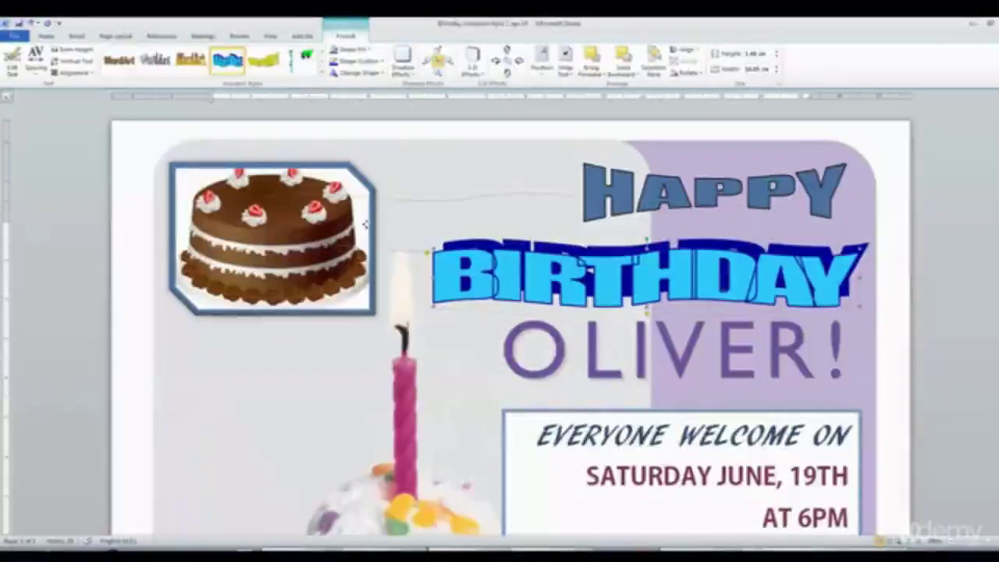
Reposition the BIRTHDAY heading between the HAPPY line and the name line, undoing the accidental move of the background picture.
drag(539, 281, 649, 258)
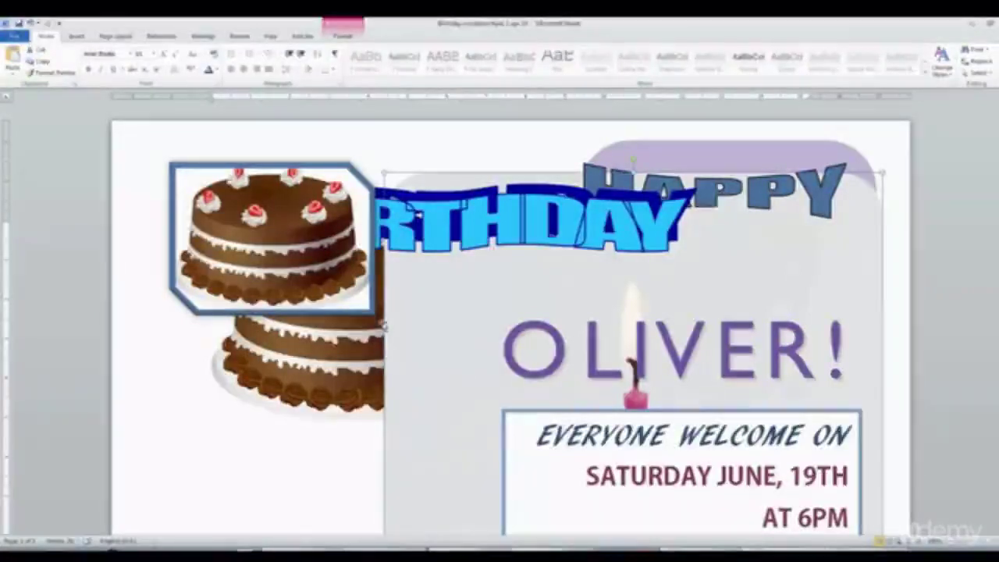
key(ctrl+z)
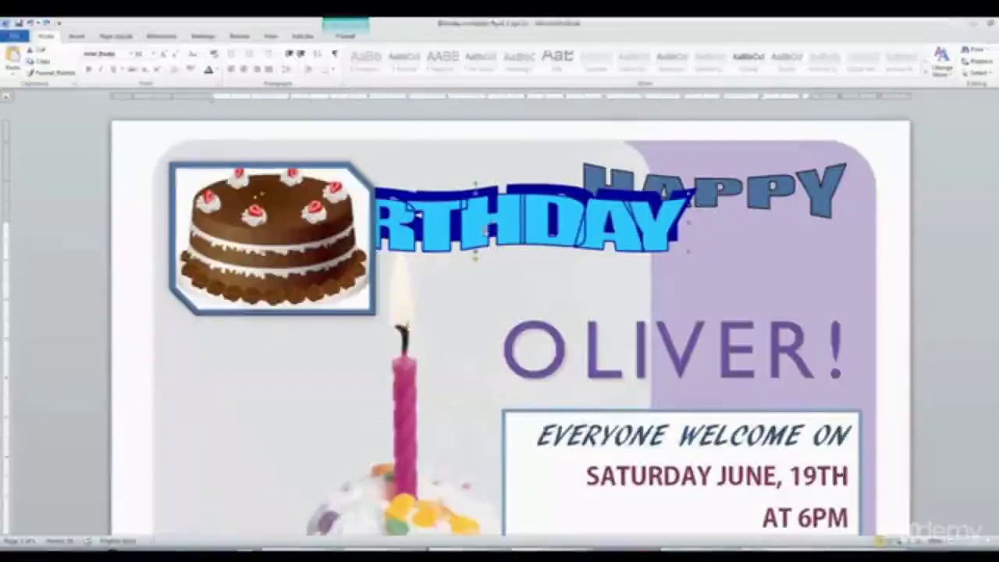
drag(483, 228, 658, 270)
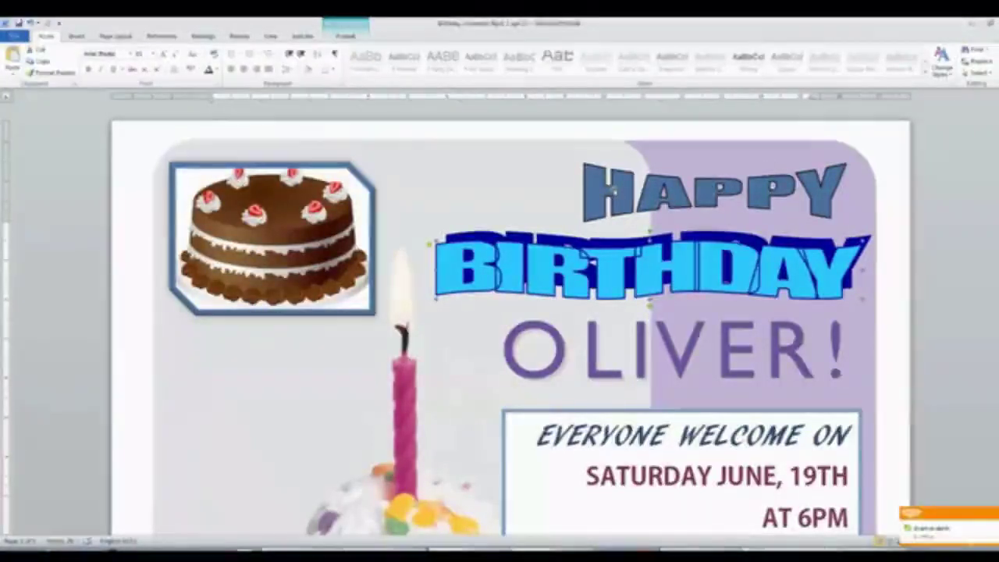
click(612, 189)
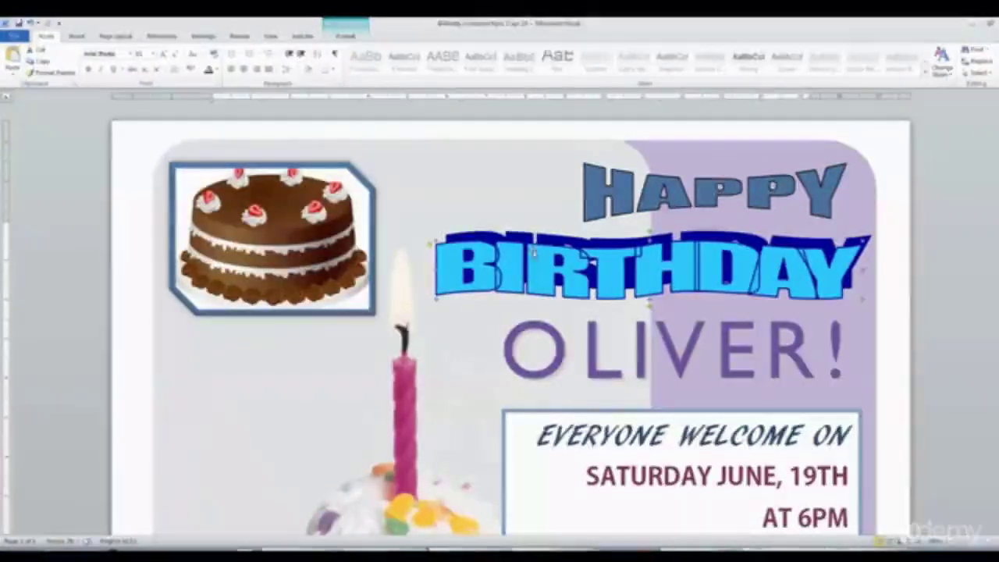
click(533, 252)
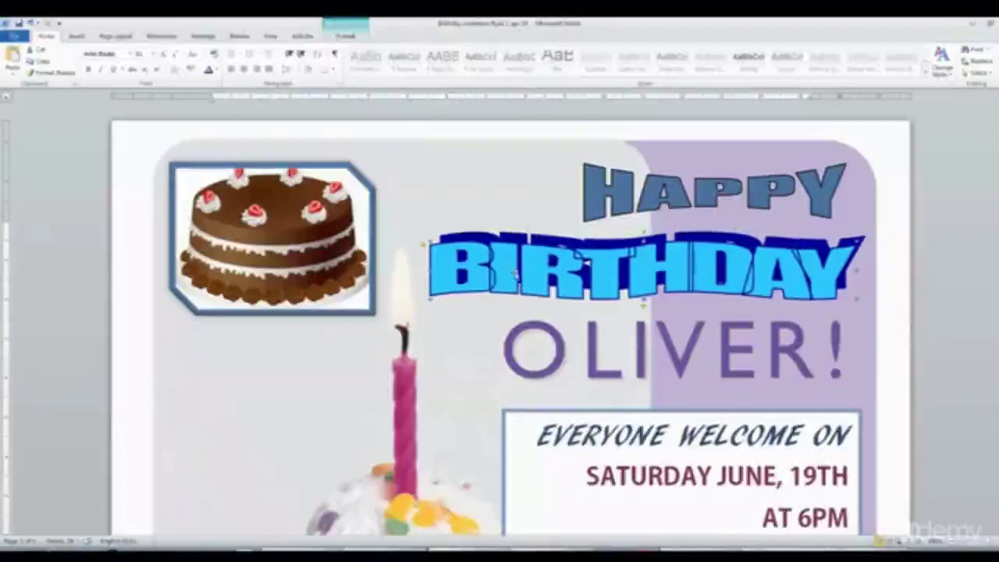
scroll(817, 373, down, 1)
scroll(817, 373, down, 5)
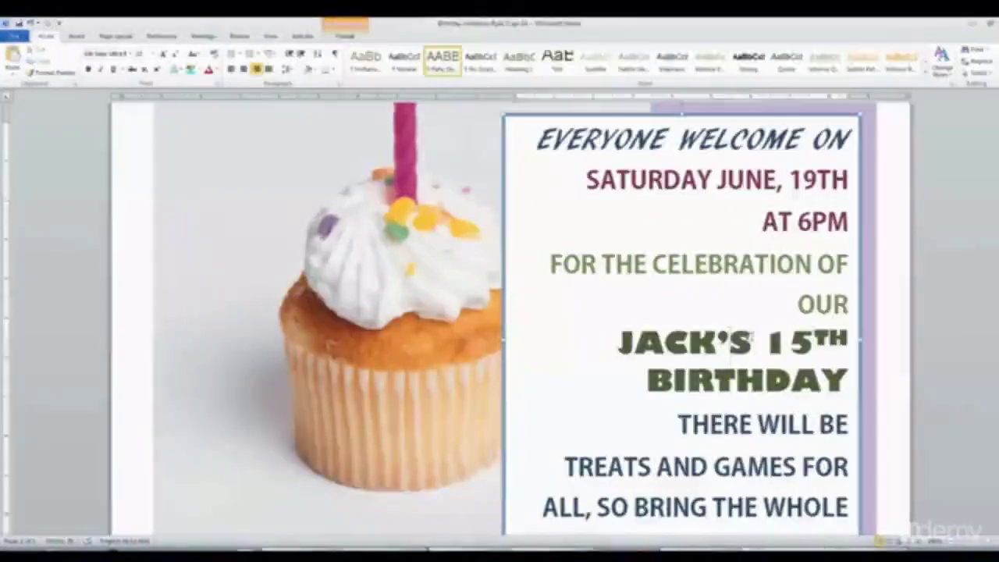
scroll(681, 398, up, 6)
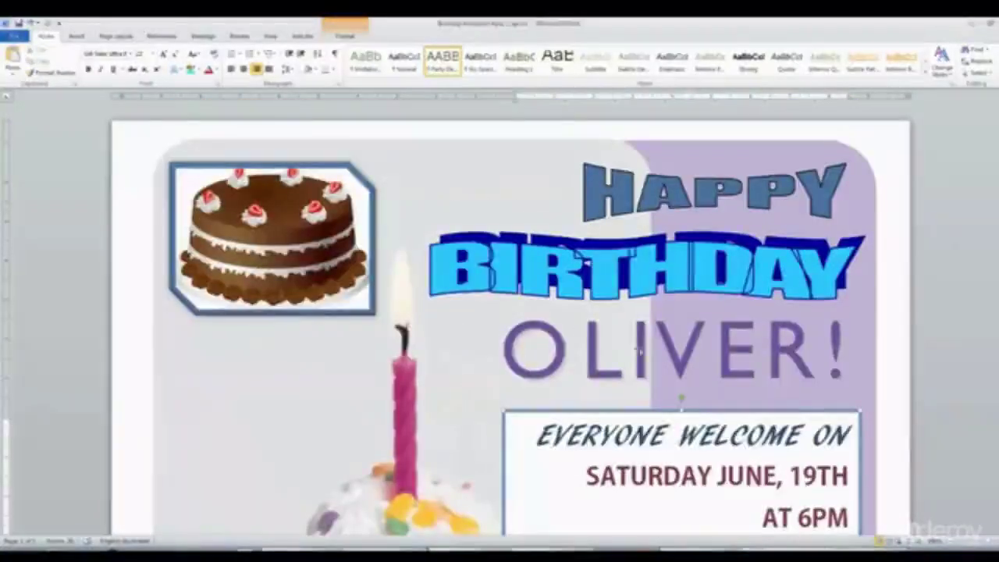
scroll(643, 348, down, 1)
scroll(636, 344, up, 1)
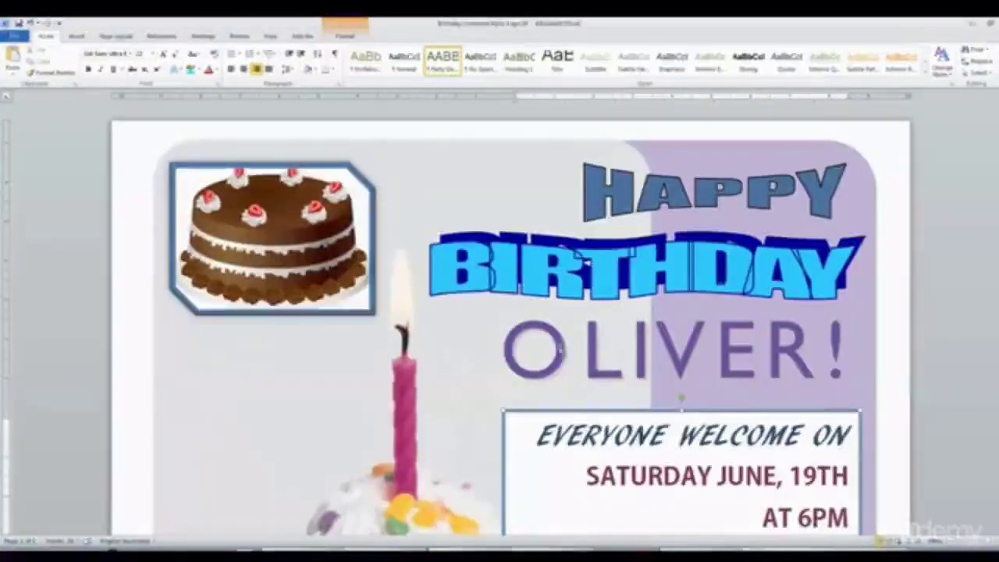
Replace the name in the WordArt heading below BIRTHDAY with the birthday child's name from the invitation text, keeping the exclamation mark.
click(561, 349)
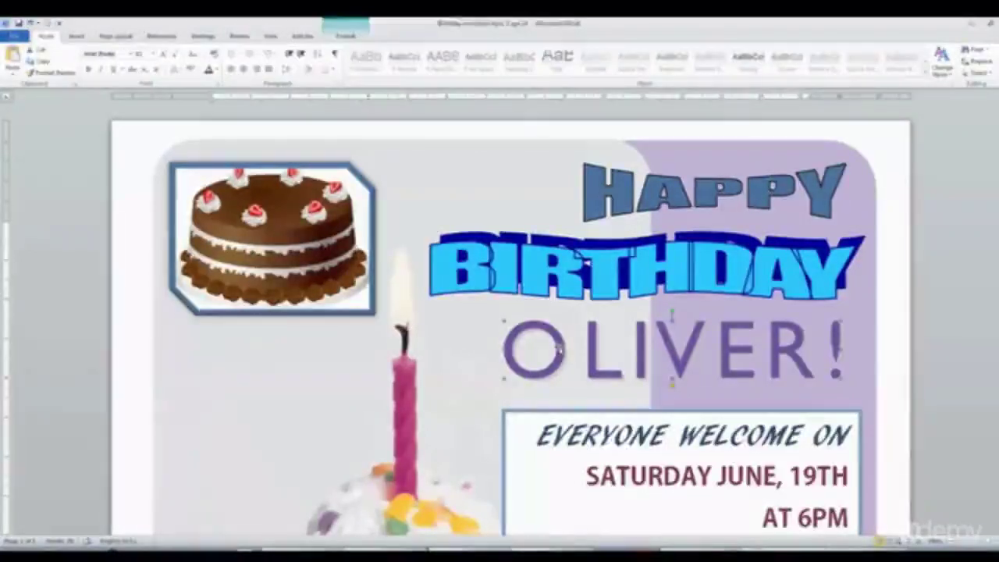
double_click(560, 349)
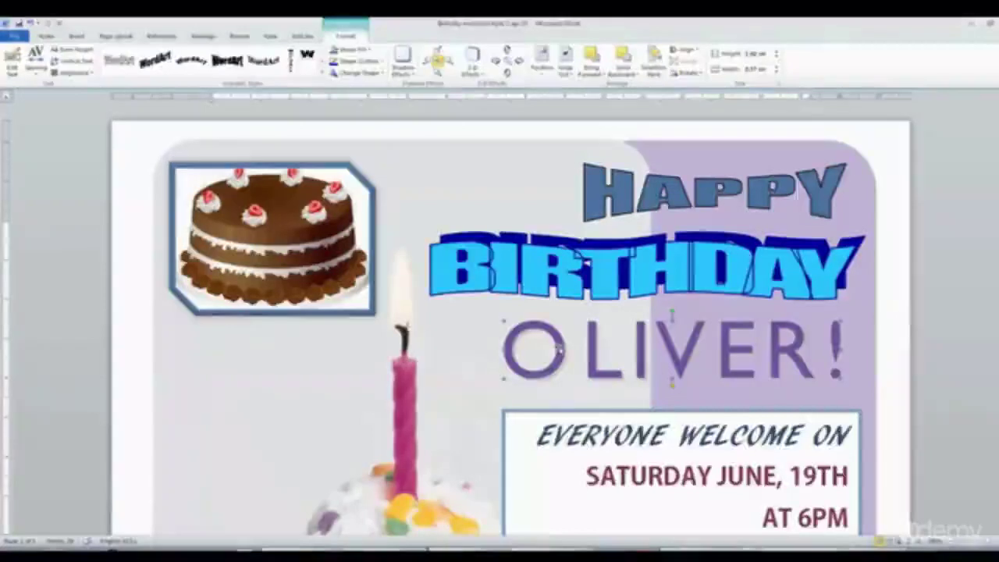
right_click(560, 350)
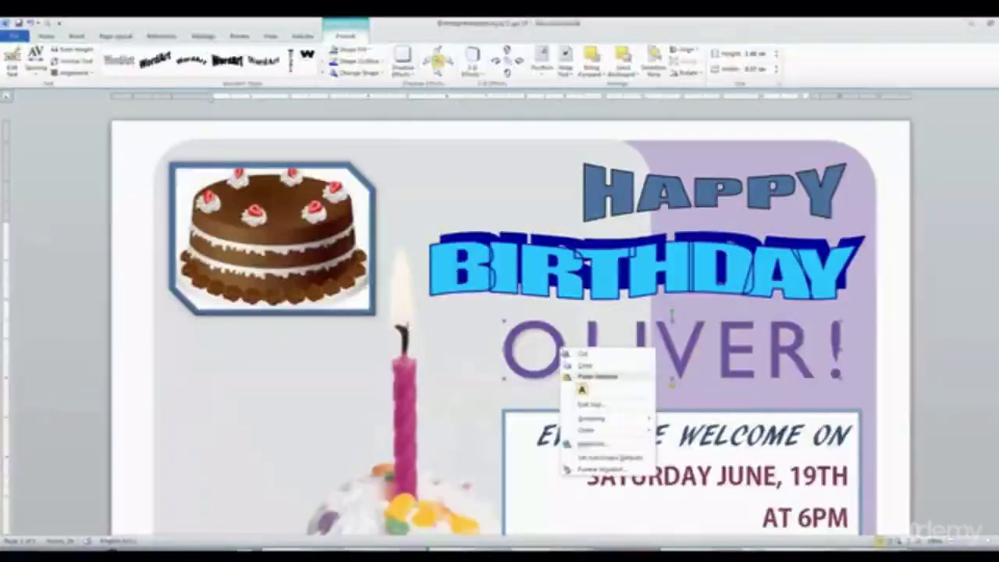
click(642, 405)
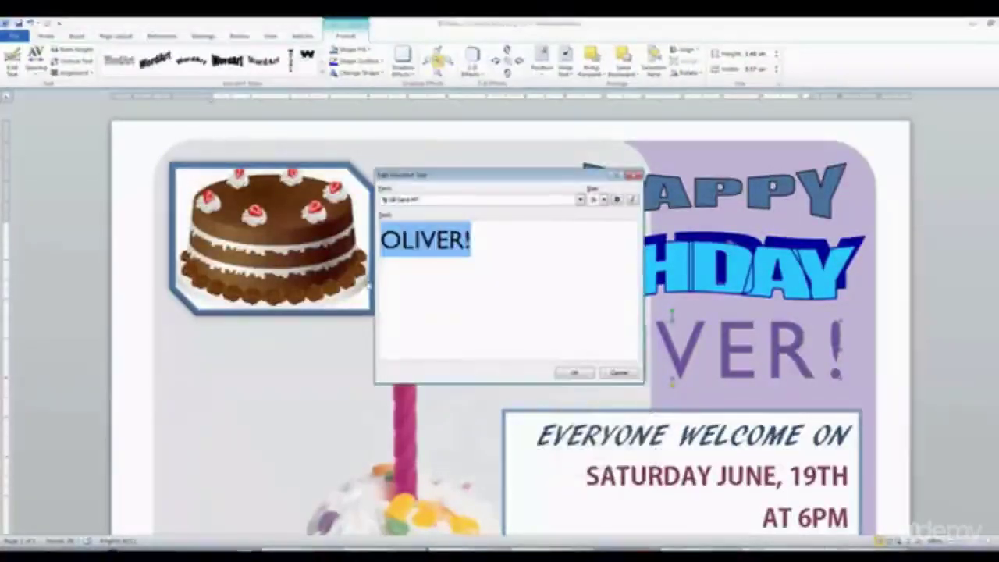
click(466, 244)
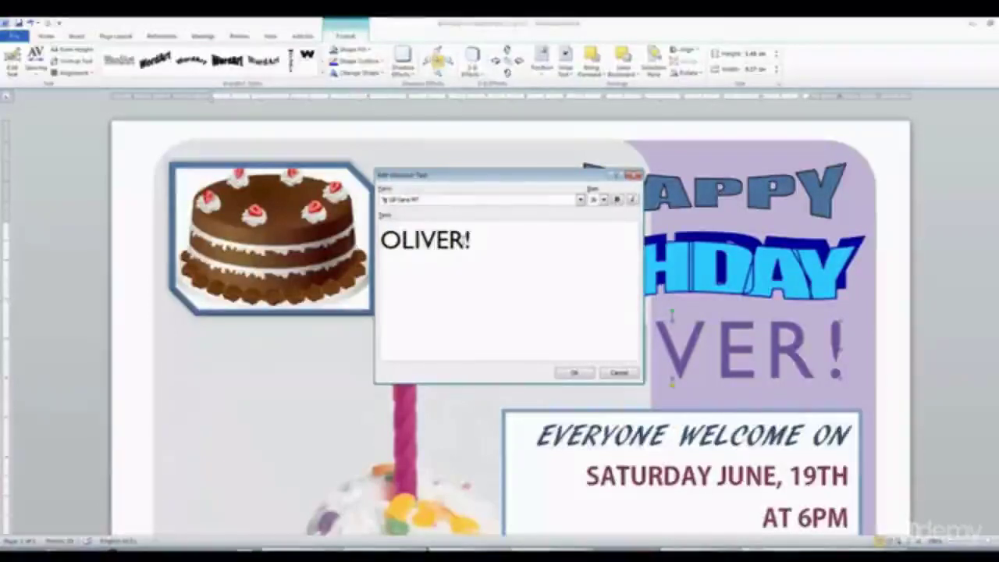
drag(466, 242, 380, 242)
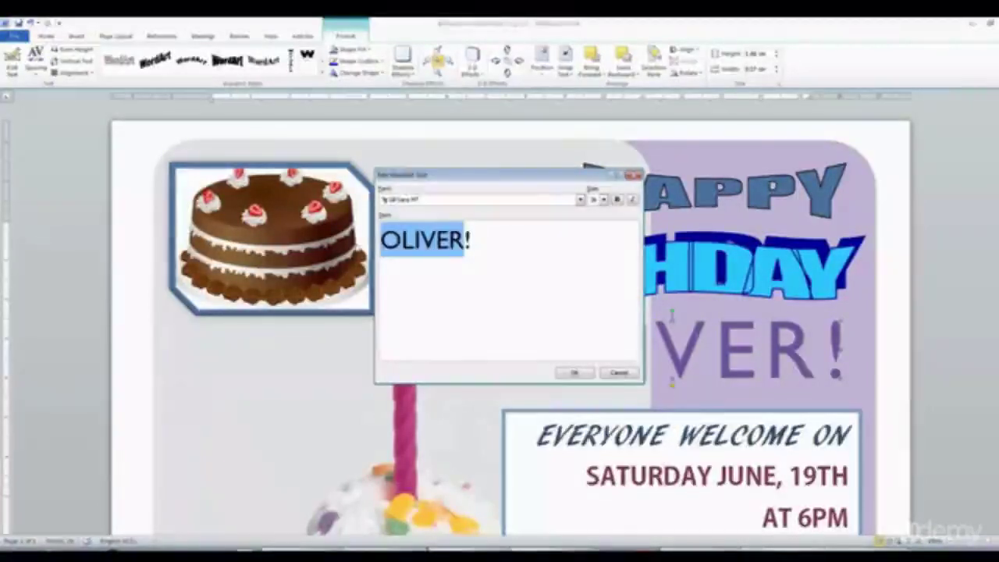
key(Delete)
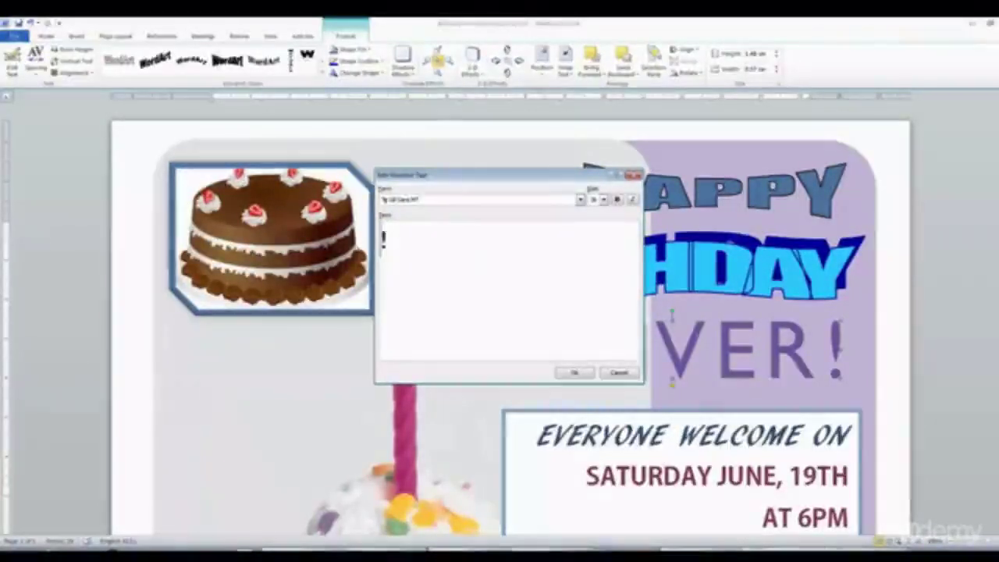
text(JA)
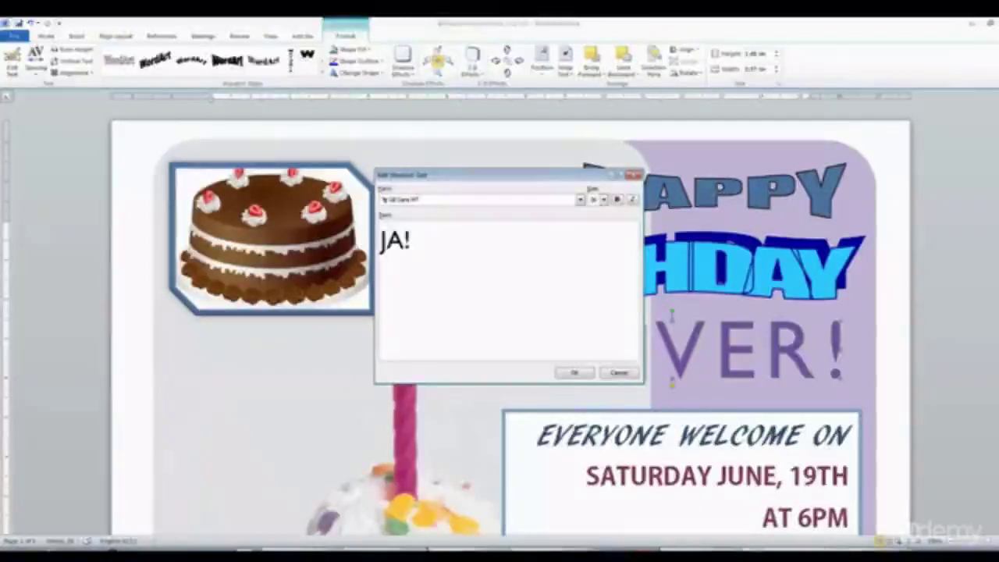
text(CK)
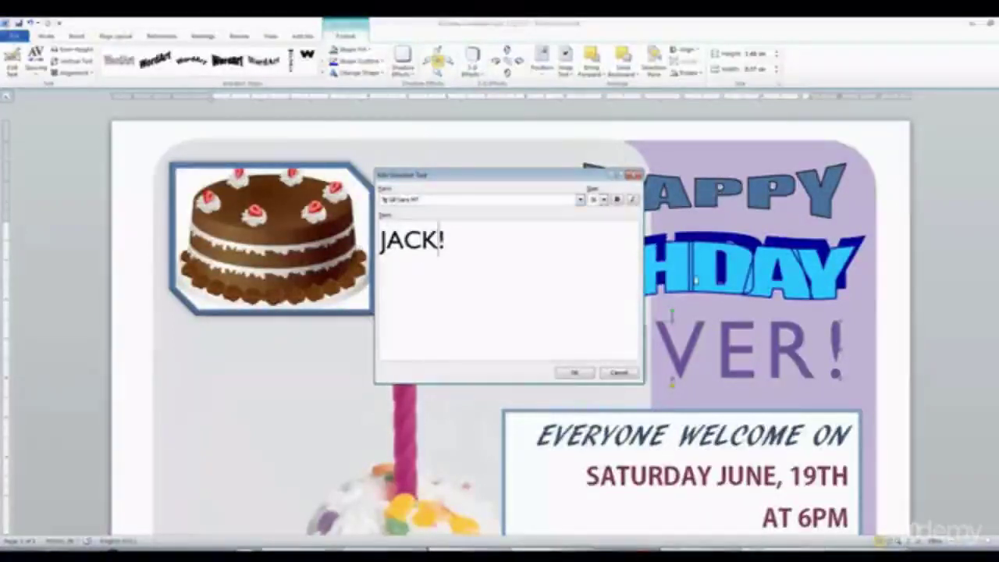
click(576, 373)
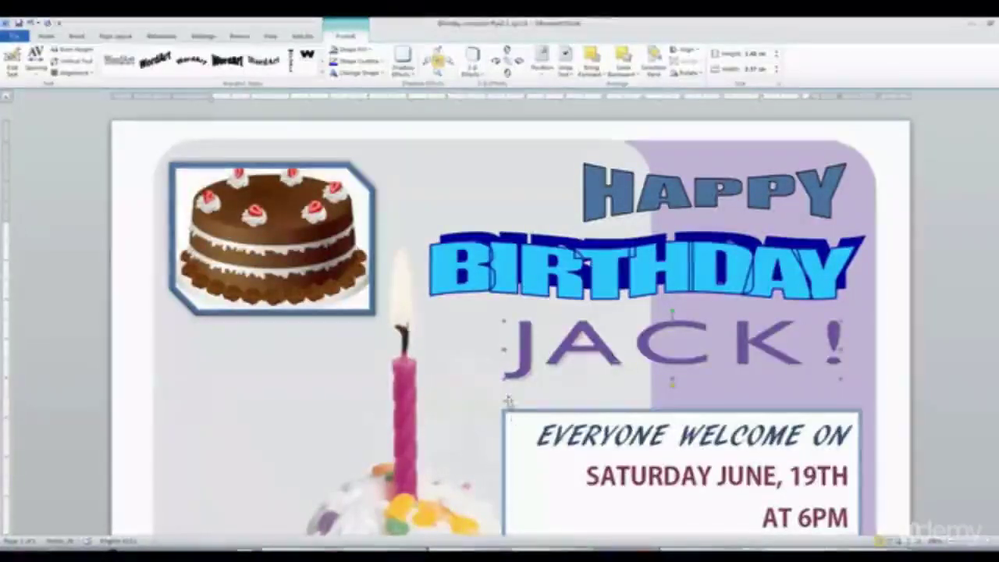
Make the name heading narrower and slightly taller from its lower outer corner, keeping it aligned at the flyer's purple side, and deselect it.
drag(501, 378, 599, 387)
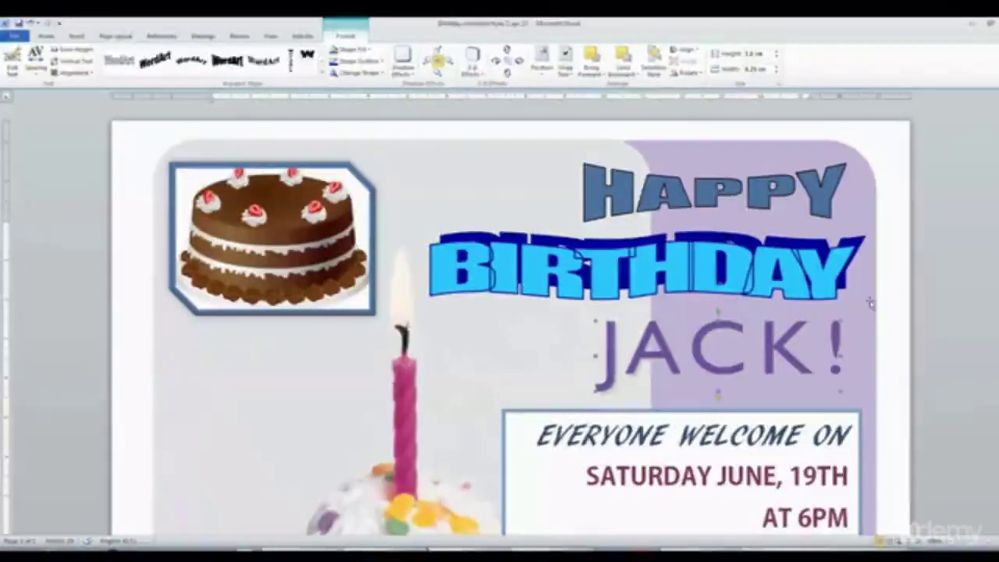
click(483, 414)
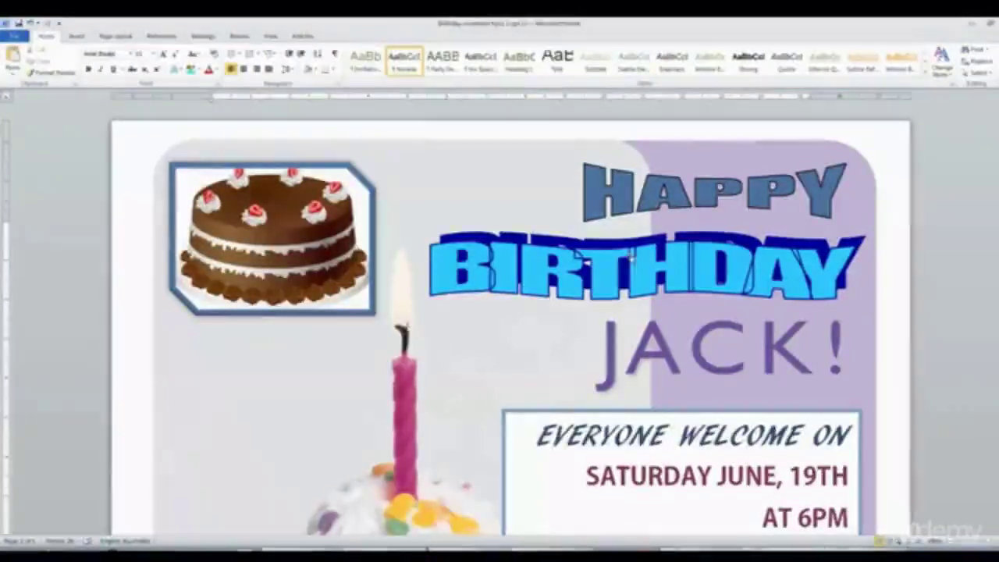
scroll(483, 414, down, 1)
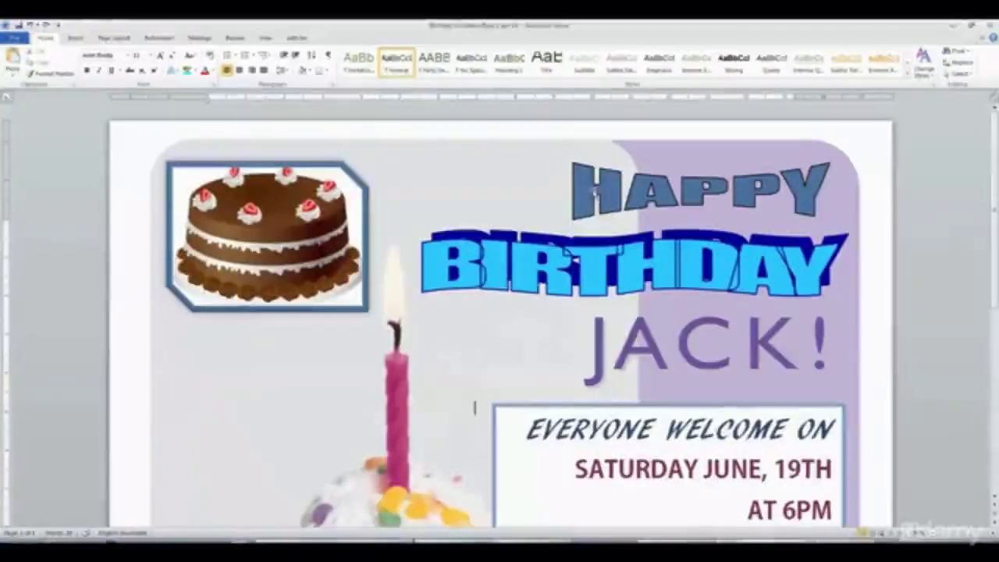
Examine the flyer's overall layout, including the three headings, both pictures and the invitation text box, with the whole page in view.
click(677, 261)
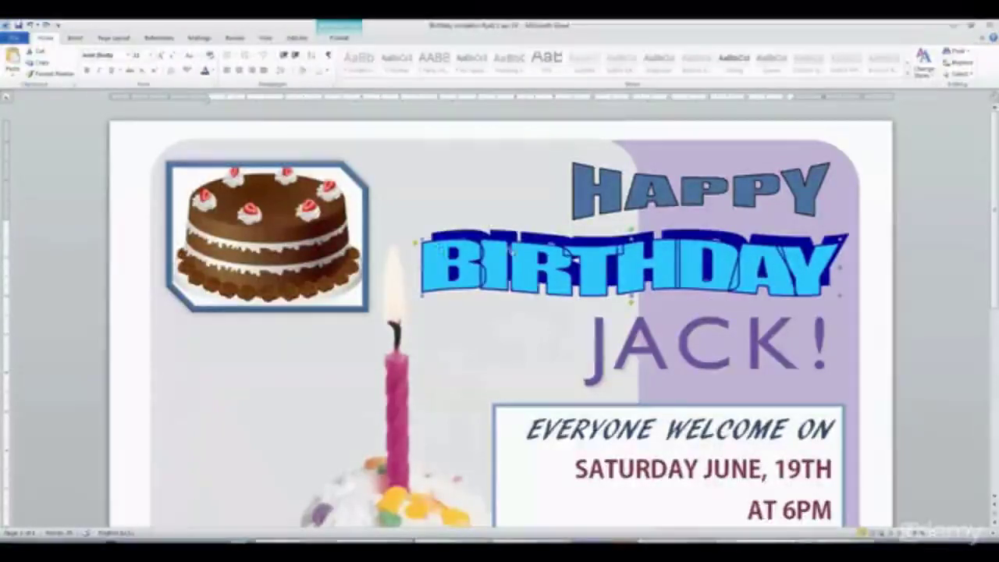
scroll(690, 256, down, 5)
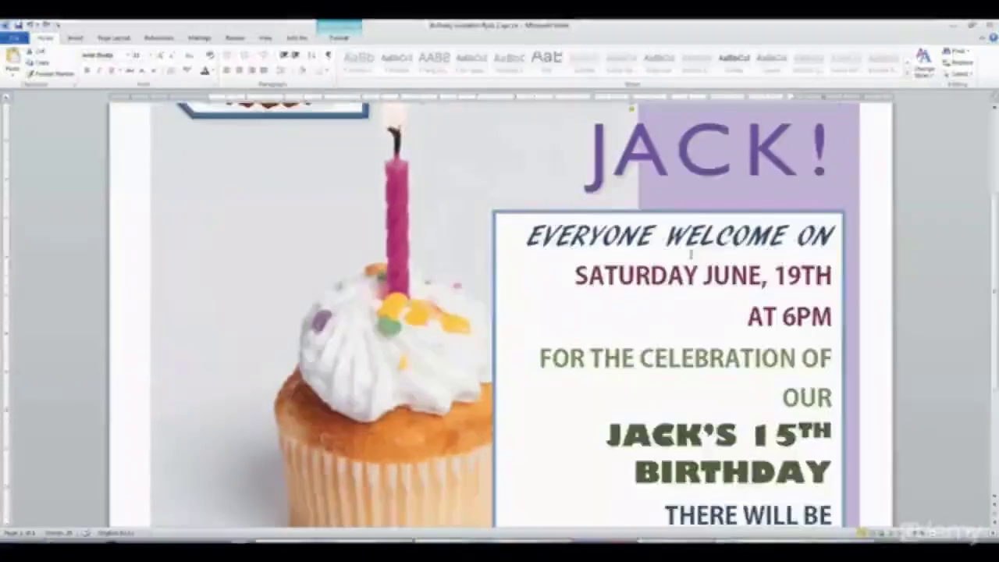
click(771, 276)
scroll(771, 276, up, 3)
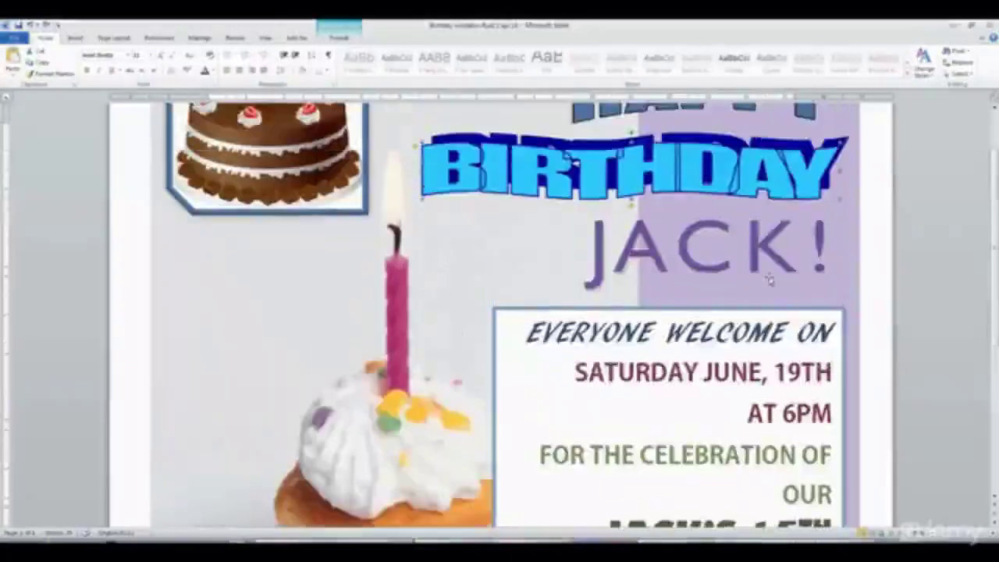
scroll(761, 297, up, 1)
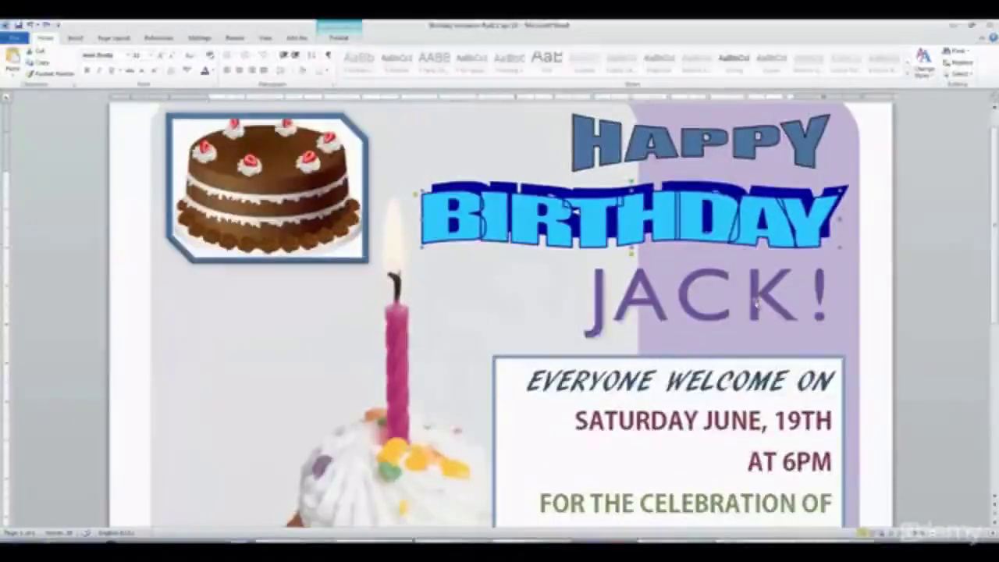
click(933, 534)
click(932, 533)
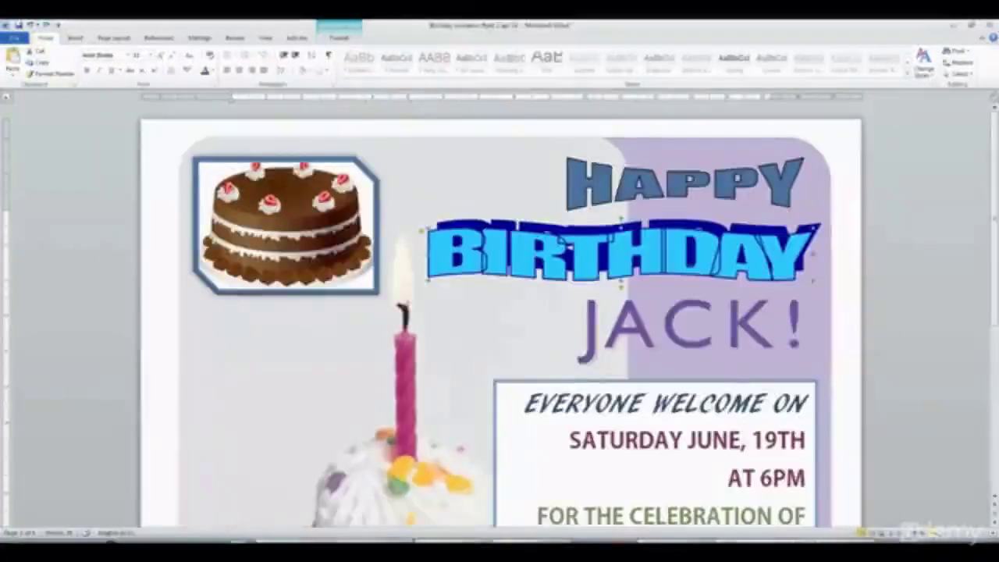
click(932, 533)
click(933, 533)
click(932, 533)
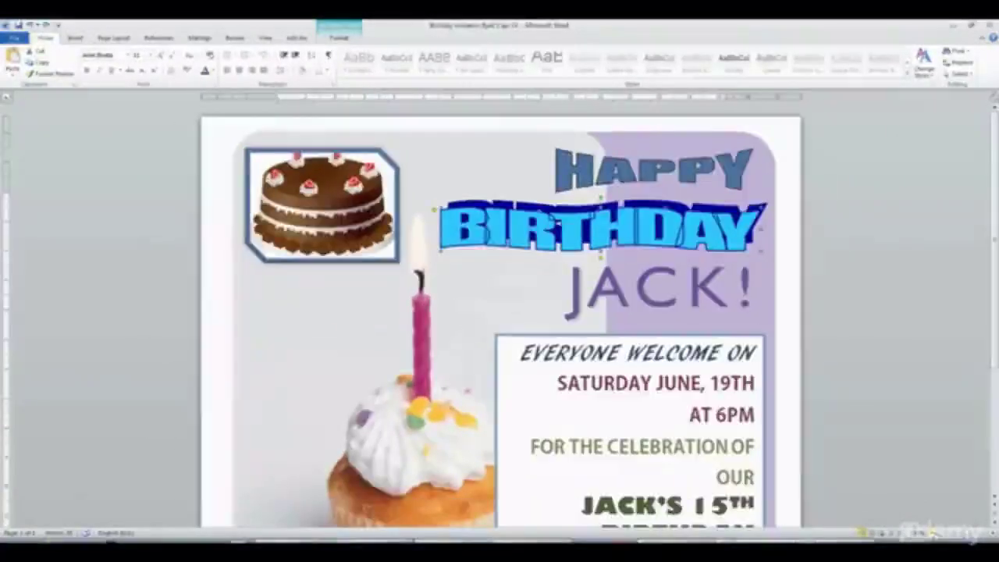
click(932, 534)
click(932, 534)
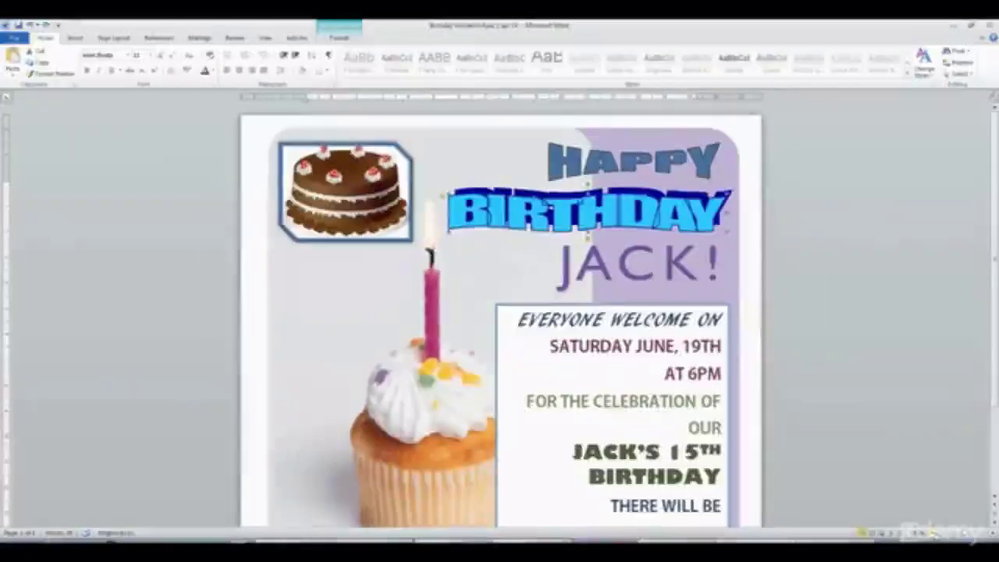
click(933, 534)
click(932, 533)
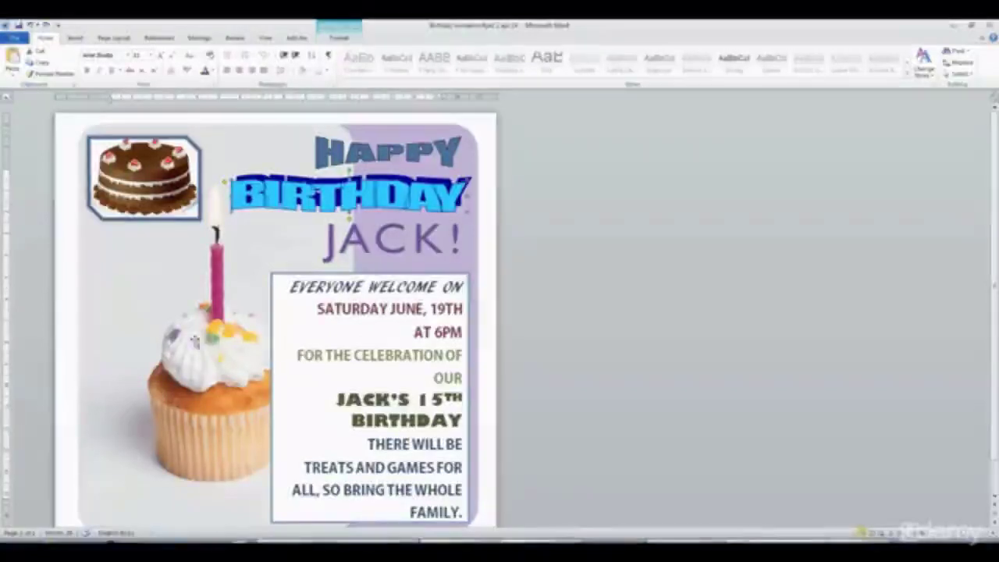
Scale the cupcake background picture down proportionally from its lower inner corner, keeping its upper outer corner in place.
click(181, 349)
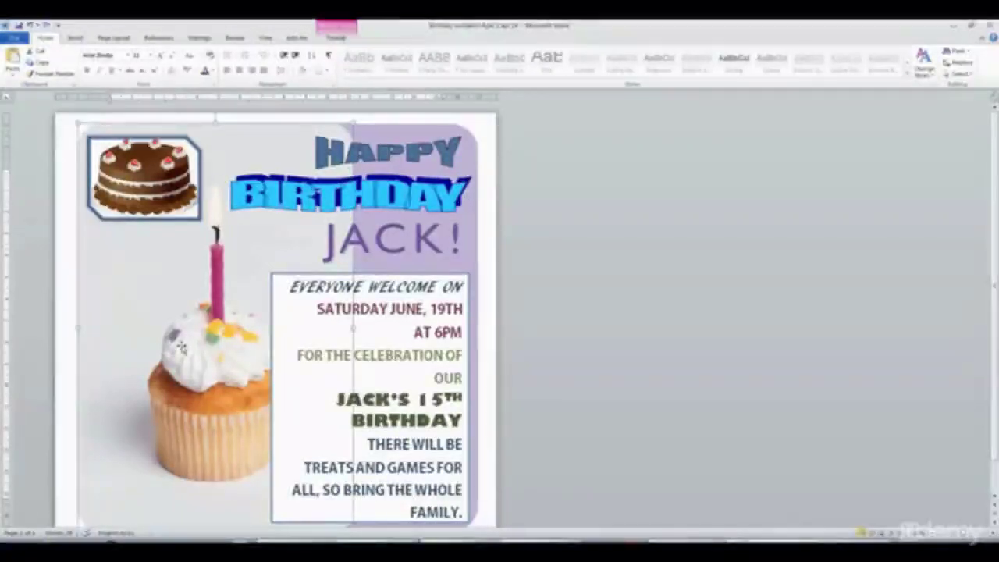
scroll(590, 323, down, 1)
scroll(591, 323, up, 1)
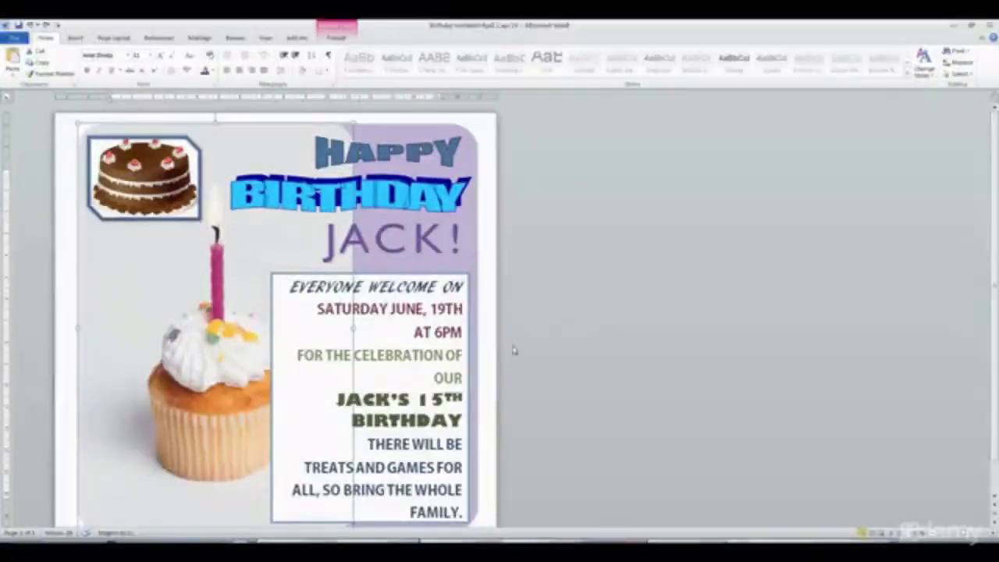
scroll(514, 351, down, 1)
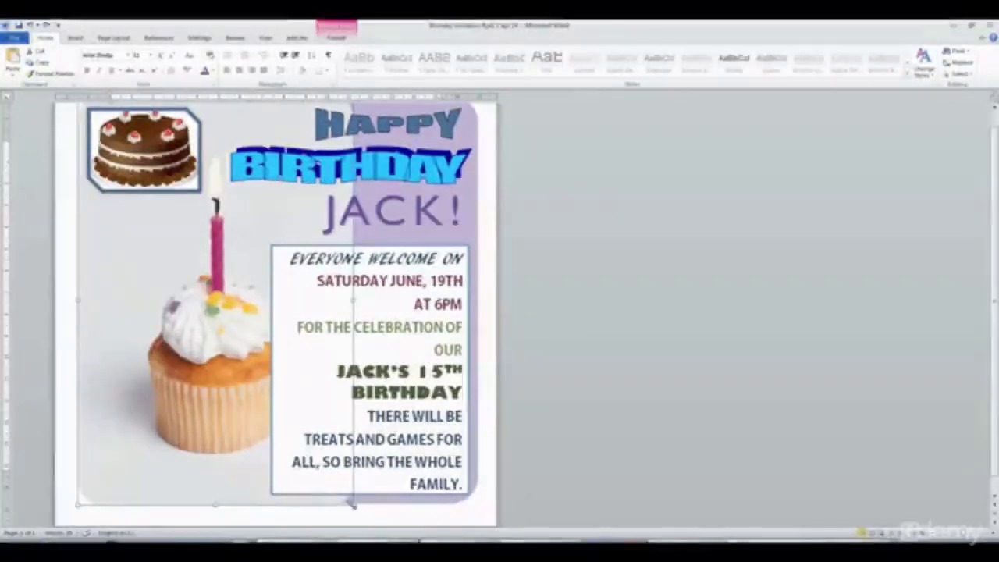
drag(353, 505, 250, 447)
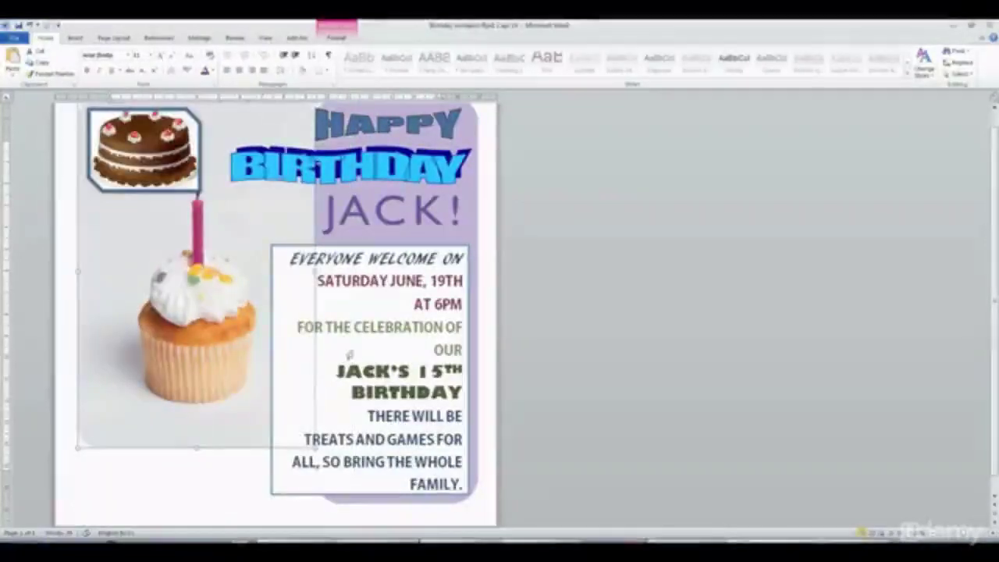
Move the cupcake picture down the page so the candle clears the framed cake, and enlarge it slightly from its upper inner corner.
scroll(349, 355, up, 1)
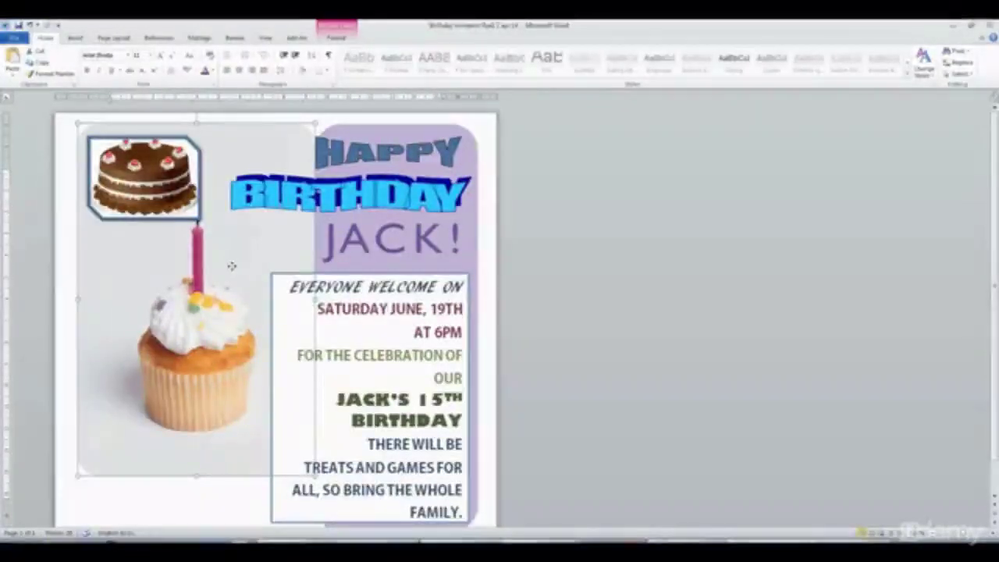
drag(231, 266, 237, 309)
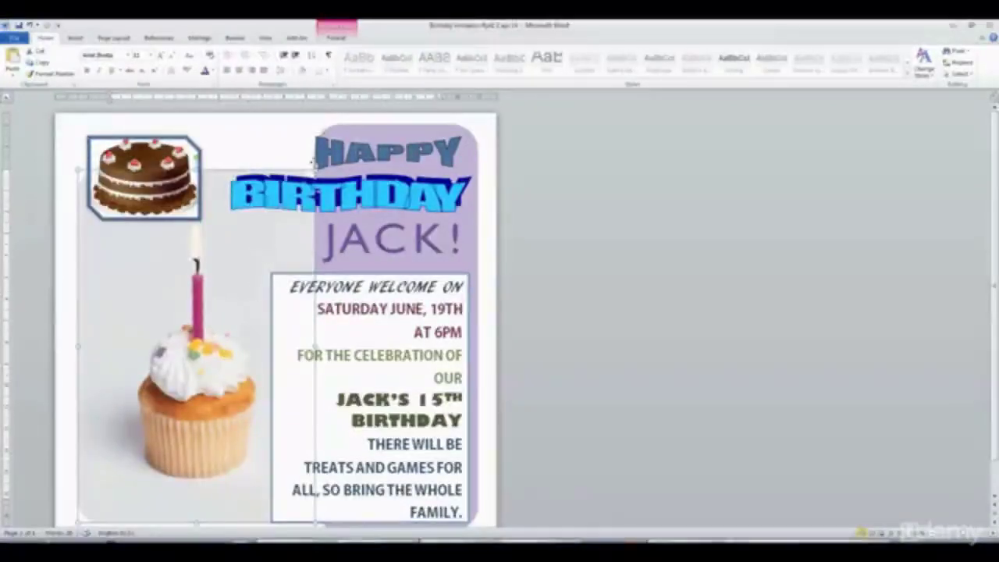
drag(314, 170, 324, 156)
drag(263, 266, 258, 277)
scroll(336, 234, down, 1)
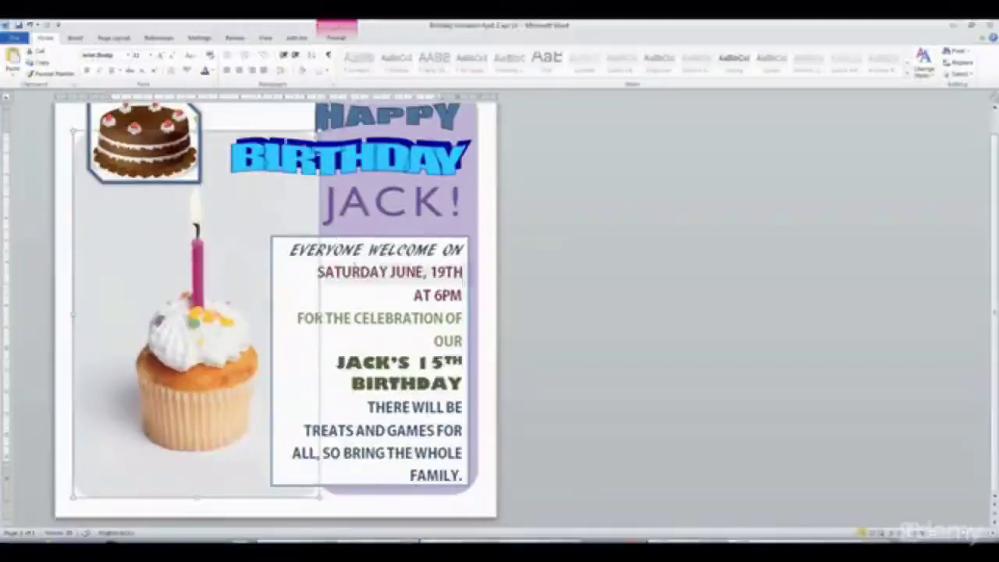
scroll(353, 311, up, 1)
drag(251, 261, 247, 243)
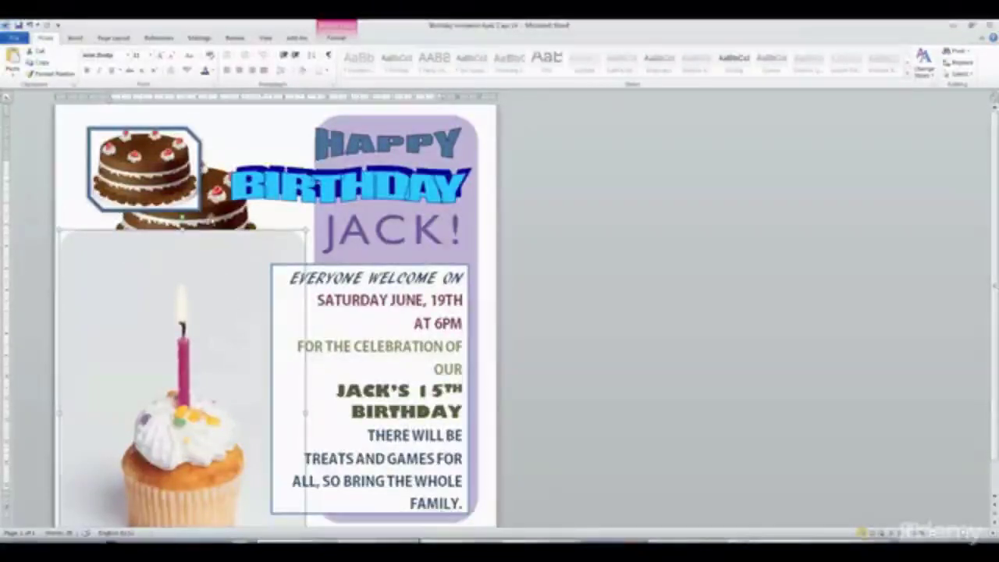
Delete the duplicate cake picture behind the framed cake and move the cupcake picture back up beside the invitation text box.
click(185, 215)
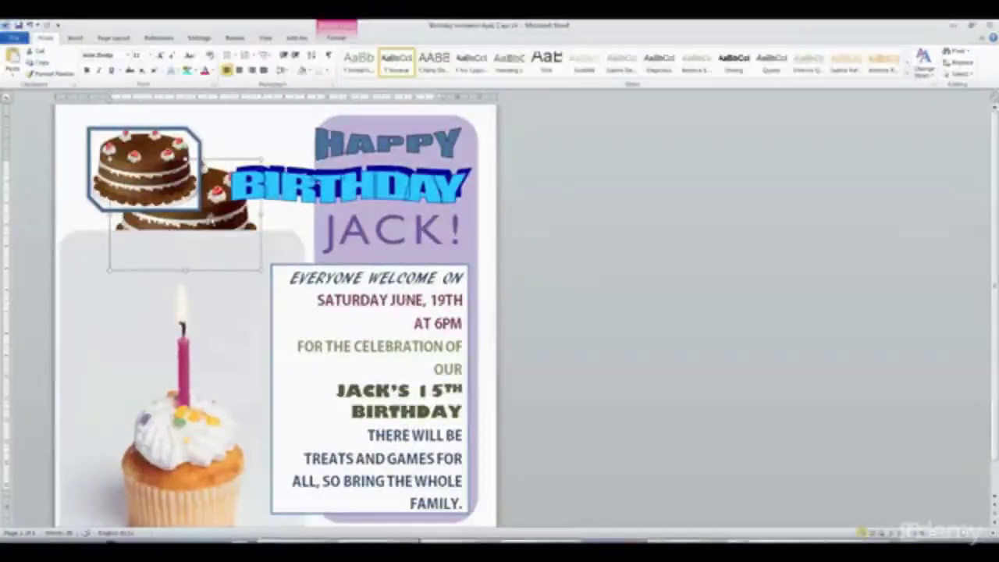
key(Delete)
drag(197, 325, 184, 283)
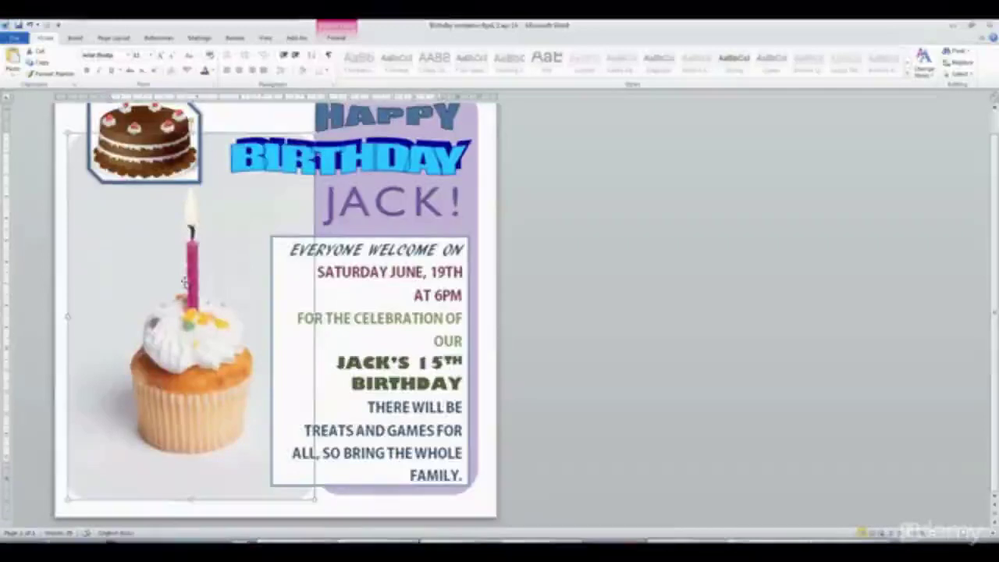
scroll(185, 282, up, 1)
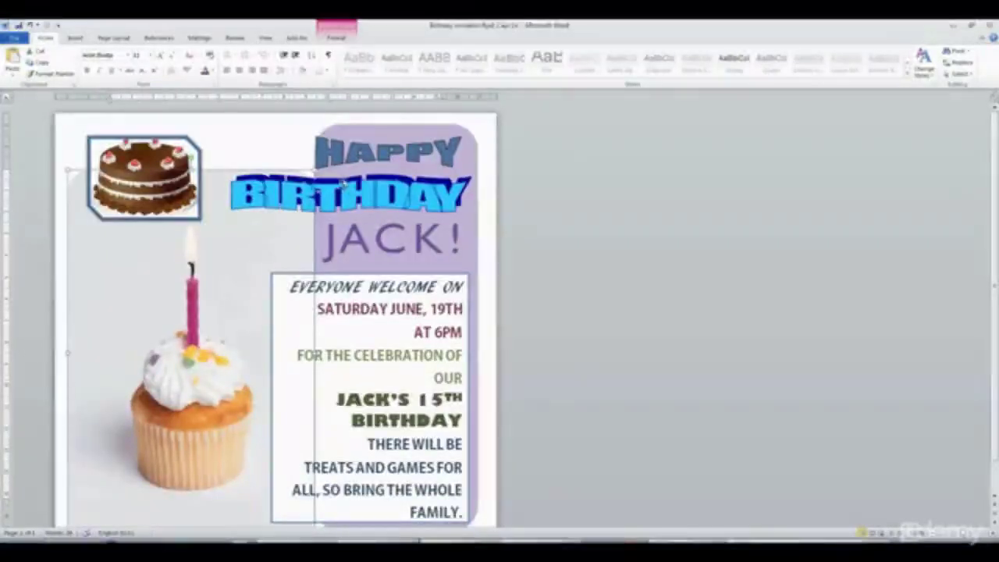
Move the purple rounded panel slightly right and down, and enlarge the HAPPY heading to about the width of BIRTHDAY.
click(475, 162)
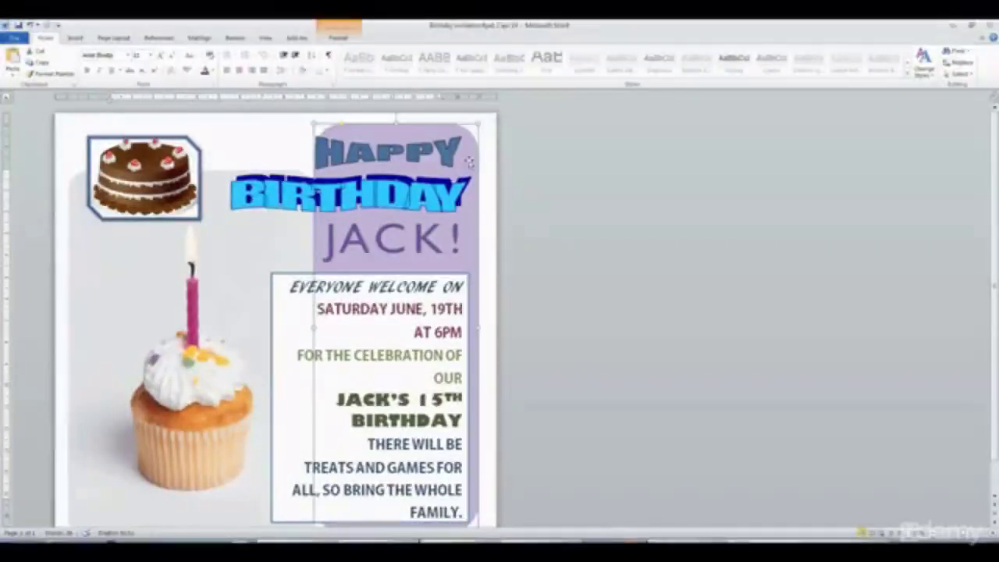
drag(471, 162, 482, 164)
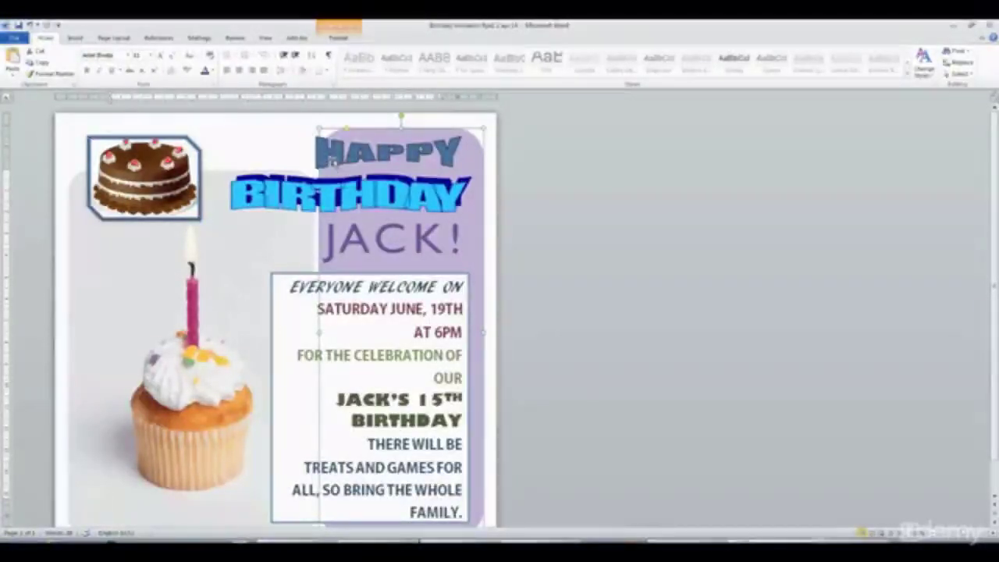
click(331, 159)
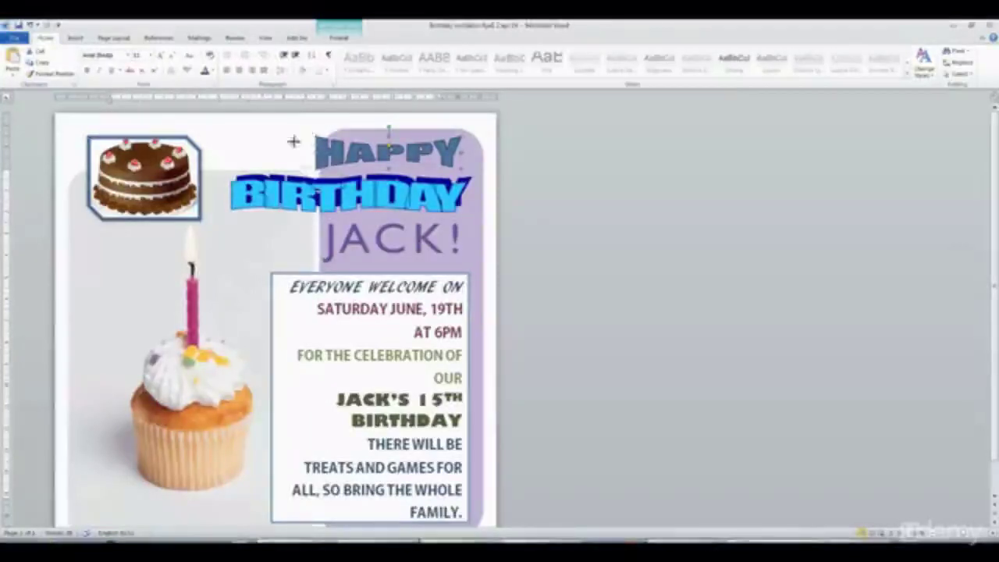
drag(294, 141, 231, 122)
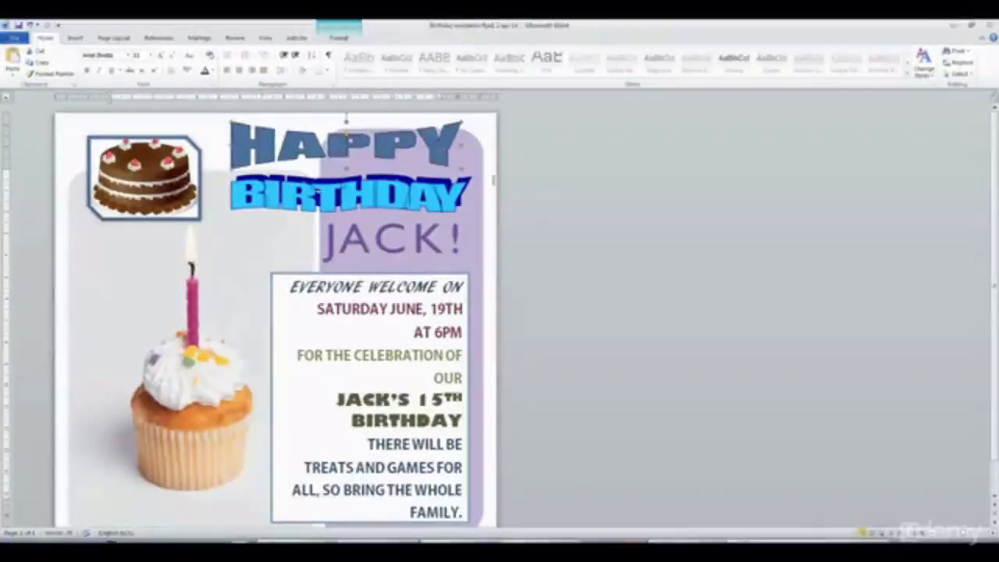
Nudge the name heading and the BIRTHDAY heading slightly right and down over the purple panel.
click(388, 246)
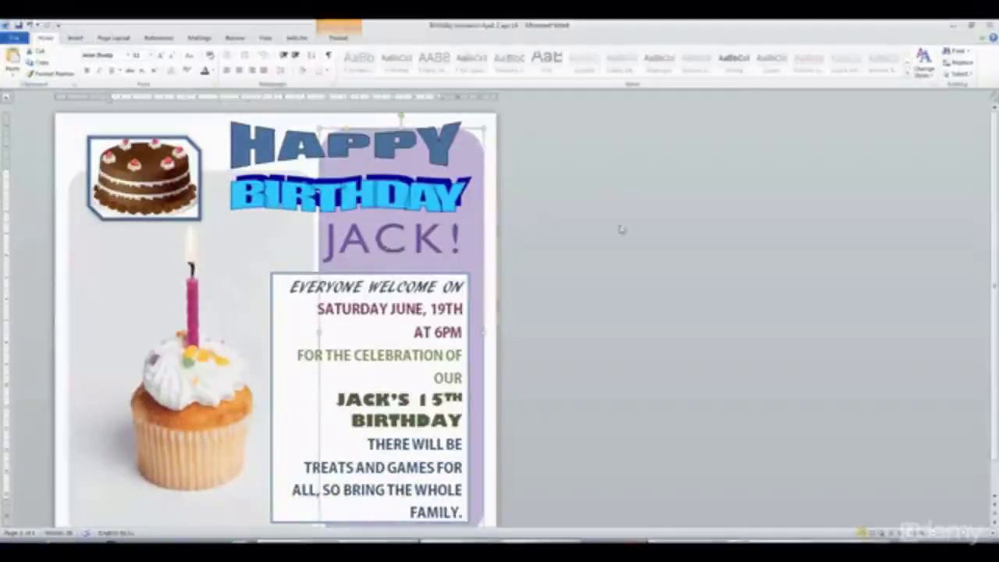
click(388, 260)
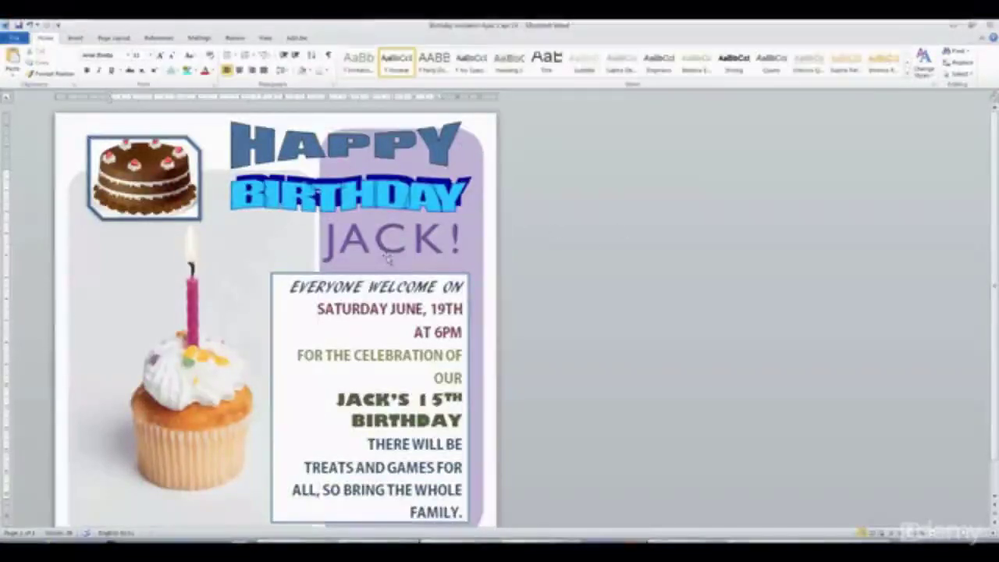
click(329, 244)
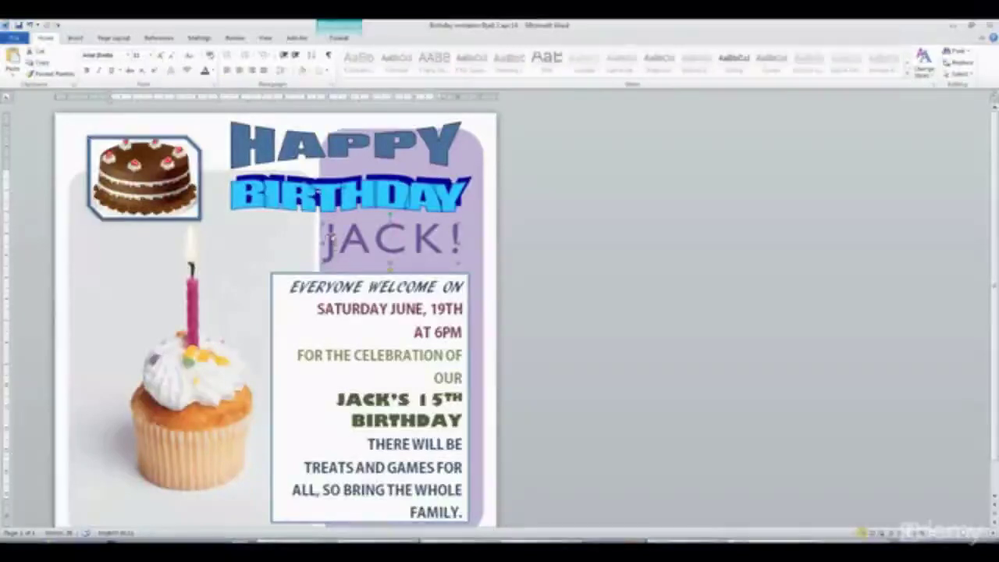
drag(339, 238, 349, 243)
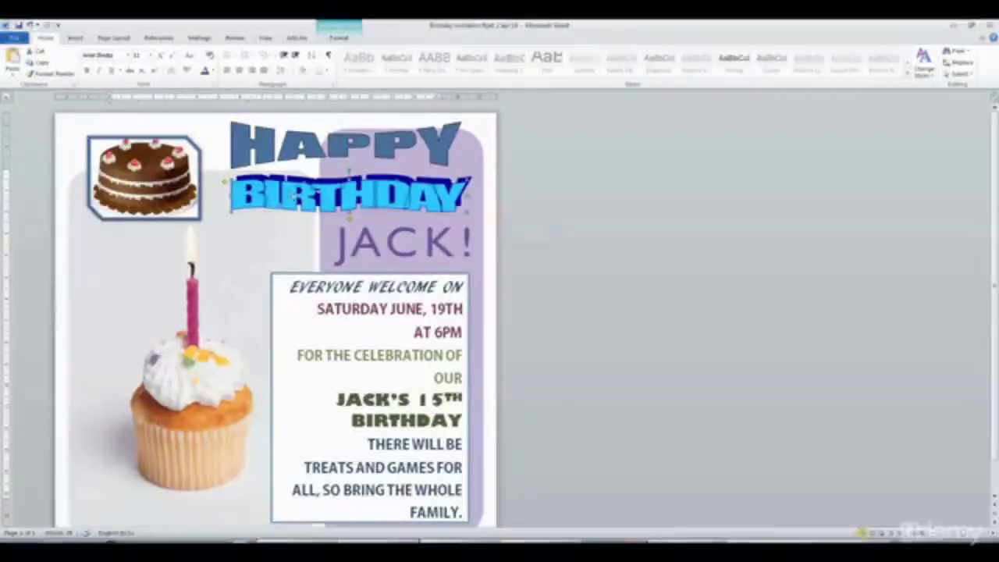
drag(297, 199, 300, 204)
Bring the top of the cupcake picture back down so the candle flame clears the cake, and nudge the HAPPY heading slightly left.
click(214, 224)
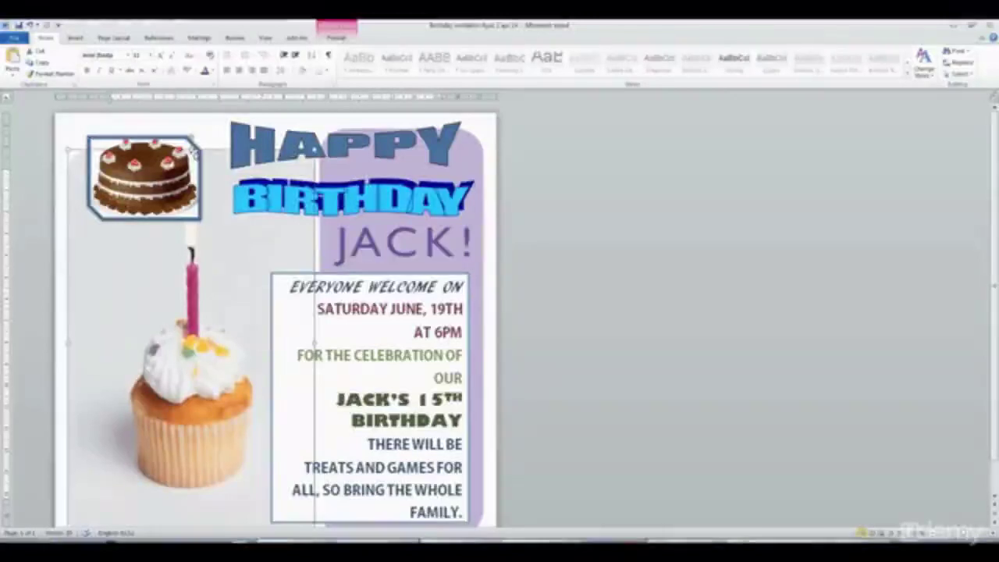
drag(193, 154, 189, 171)
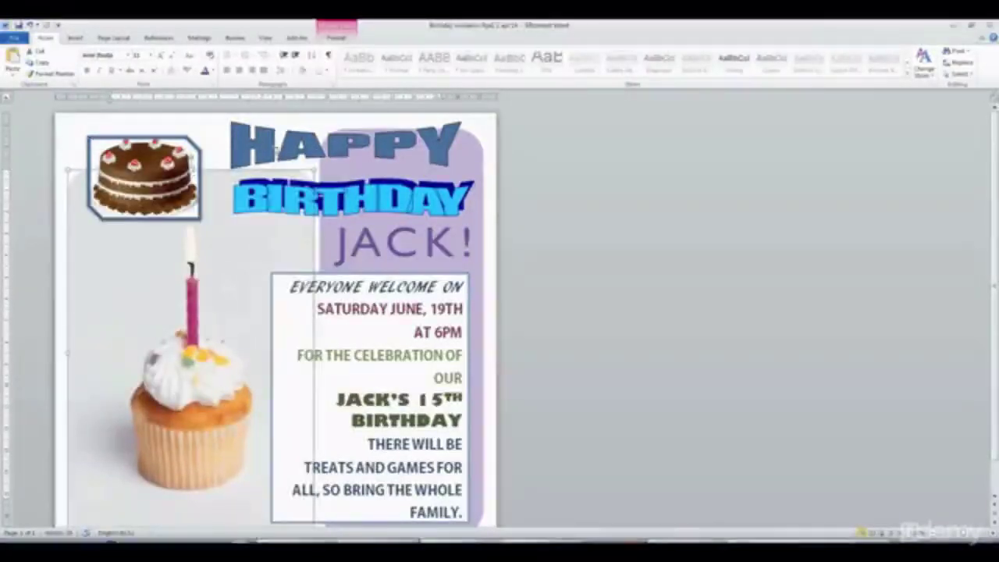
click(266, 147)
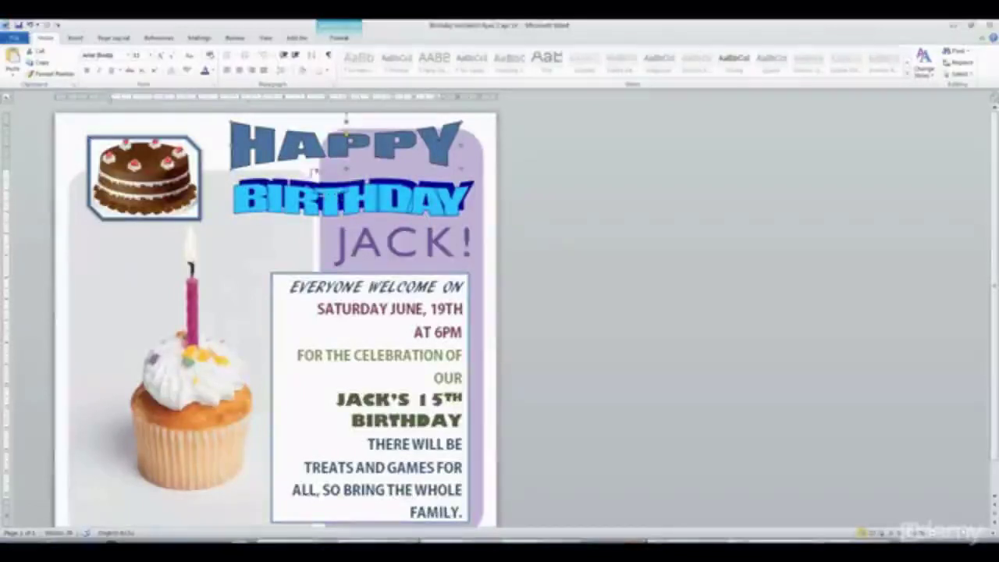
drag(288, 146, 282, 145)
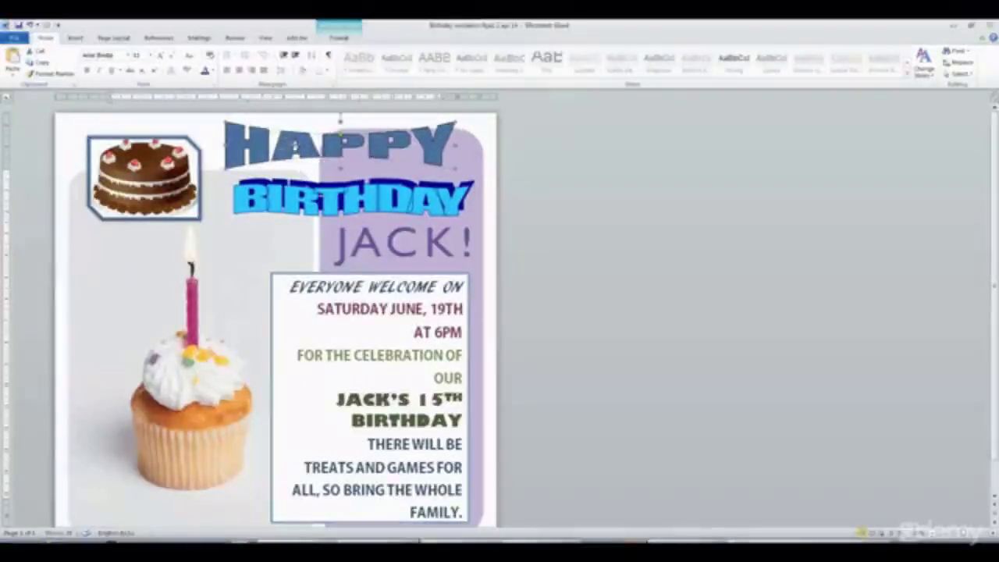
Enlarge the purple rounded panel from its upper-left corner so it extends behind the HAPPY heading to the framed cake.
click(476, 158)
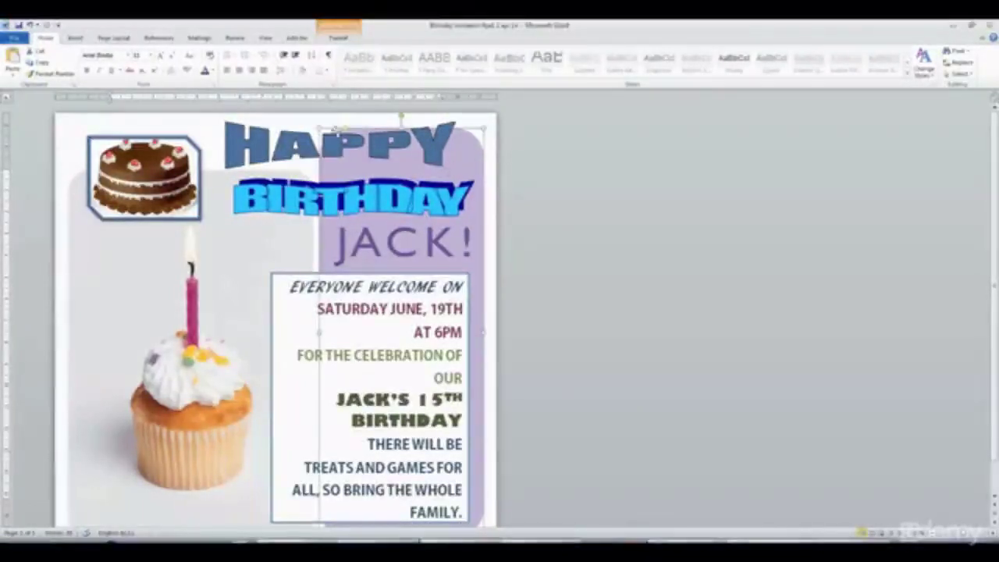
drag(318, 125, 181, 118)
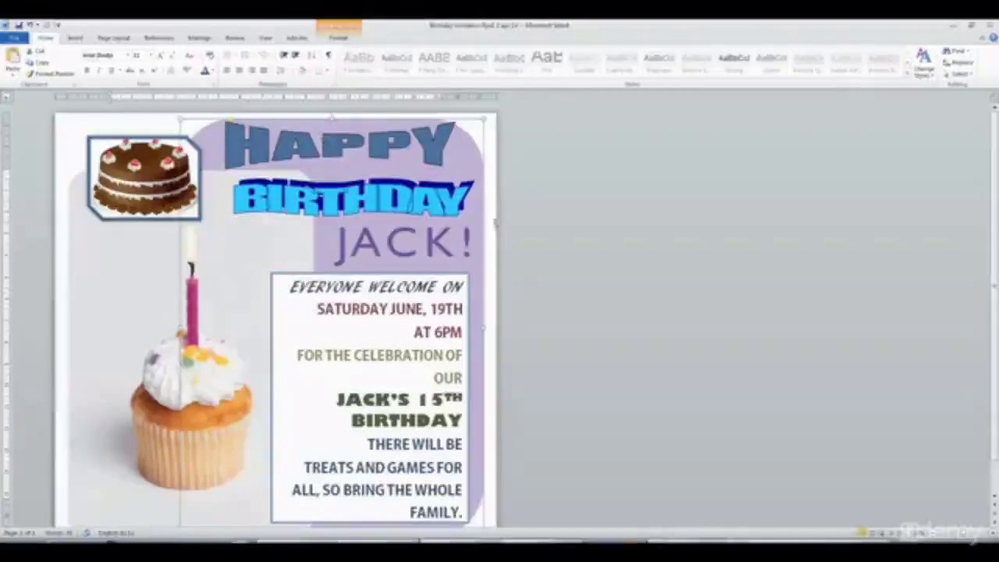
click(566, 228)
scroll(566, 234, down, 1)
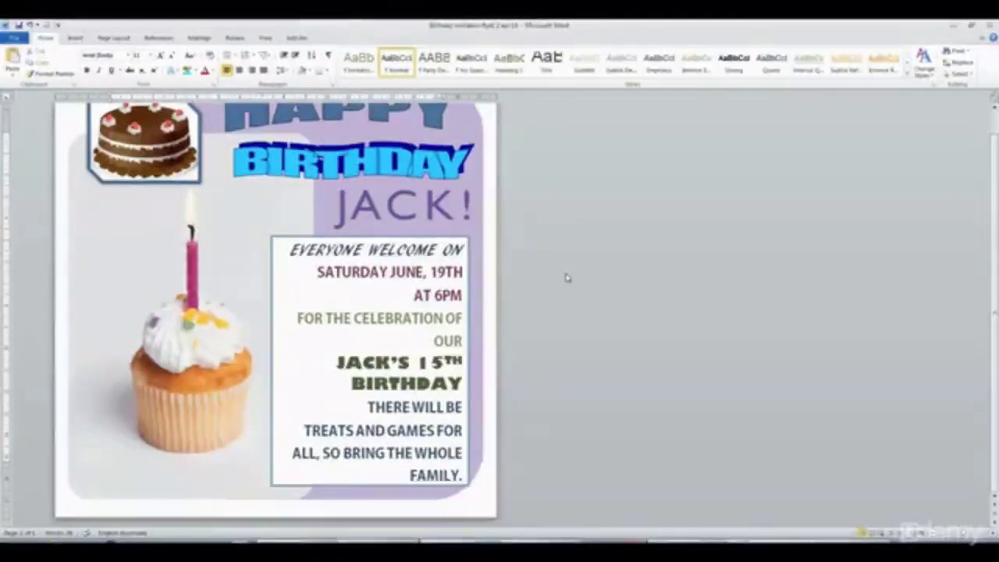
scroll(564, 276, up, 1)
click(477, 150)
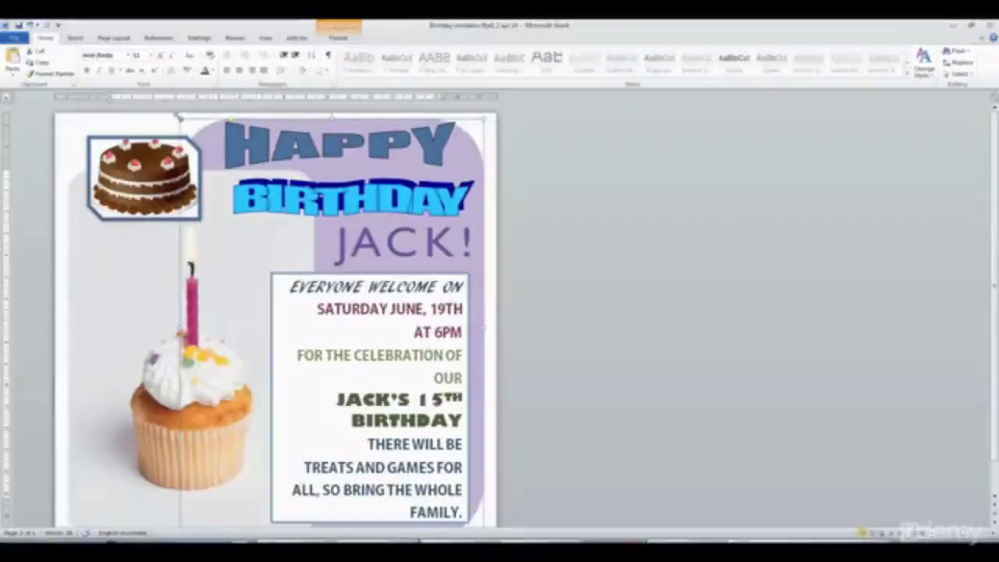
mouse_move(177, 118)
mouse_down()
mouse_move(205, 165)
mouse_move(439, 248)
mouse_move(233, 122)
mouse_move(188, 119)
mouse_up()
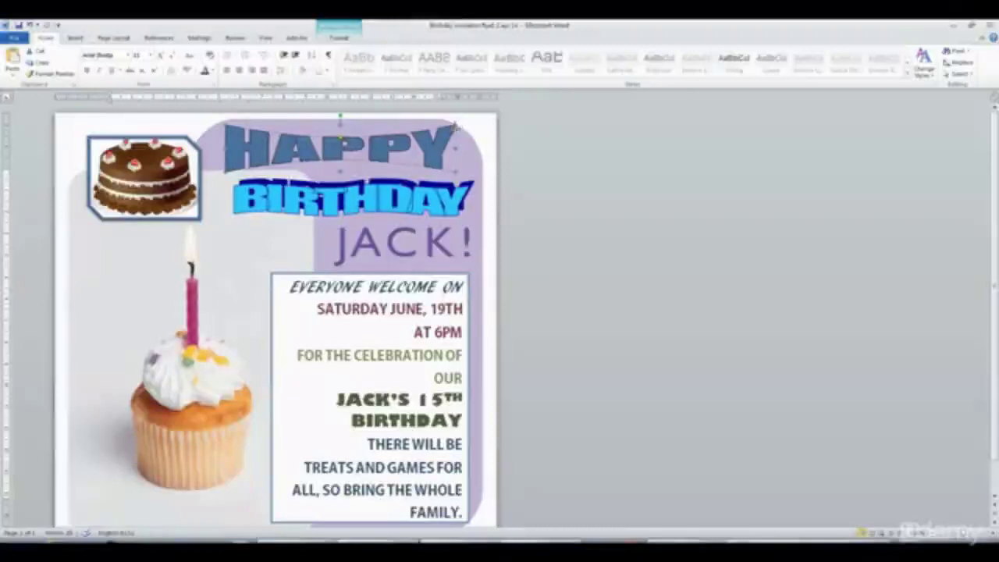
Shrink the HAPPY heading slightly and place it within the purple panel, its left edge lined up with BIRTHDAY.
click(534, 173)
click(351, 156)
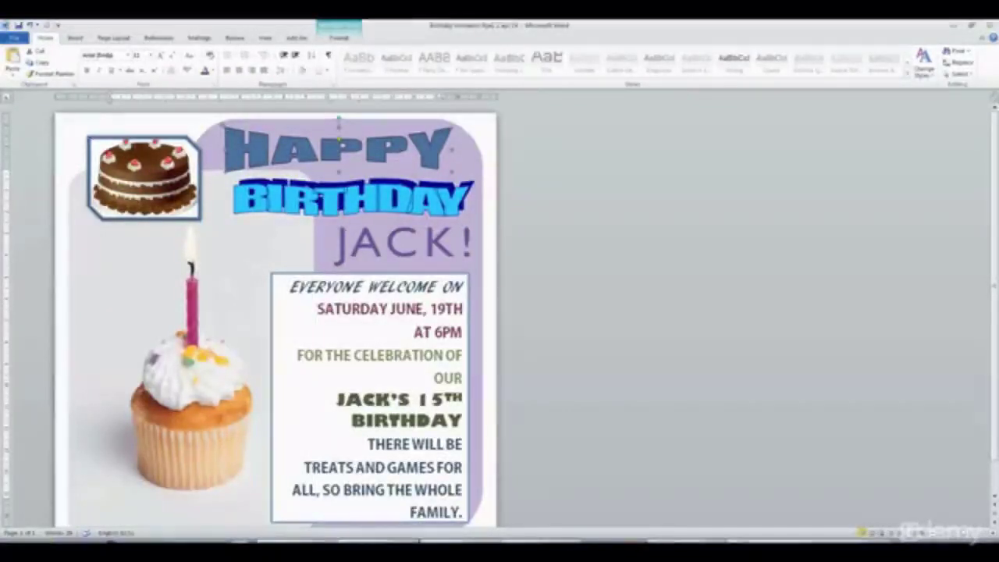
drag(225, 125, 230, 126)
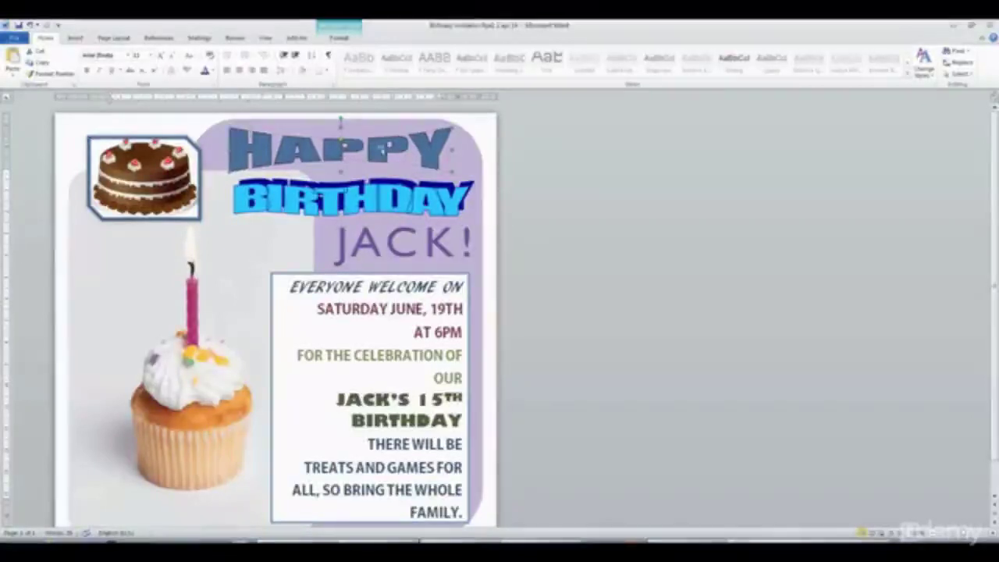
drag(381, 146, 385, 144)
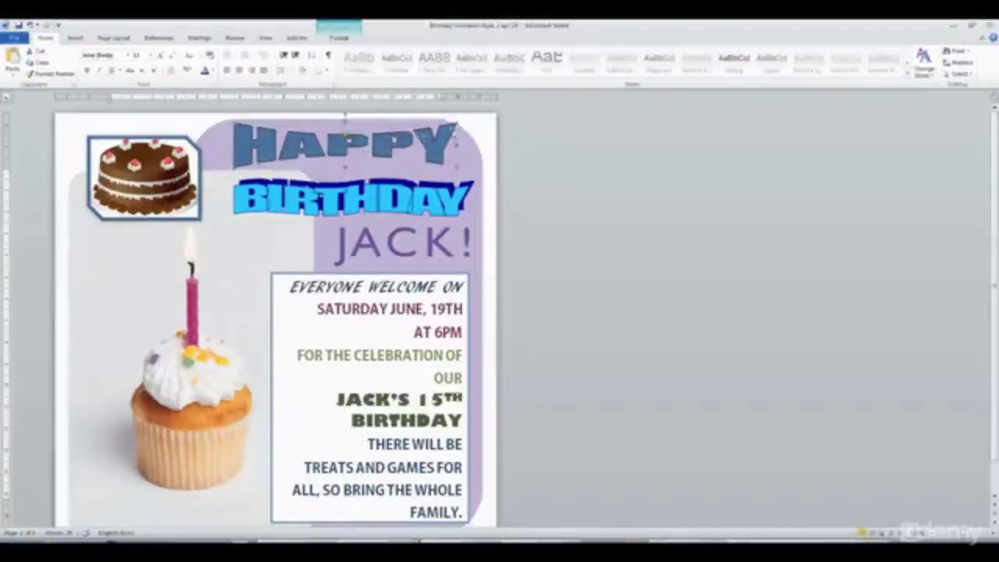
drag(459, 121, 448, 123)
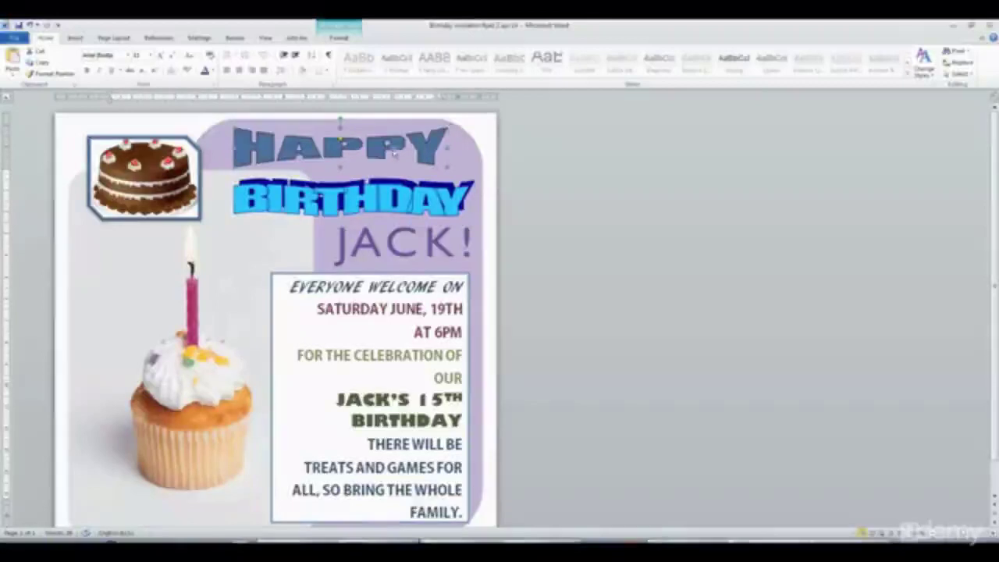
drag(382, 145, 383, 139)
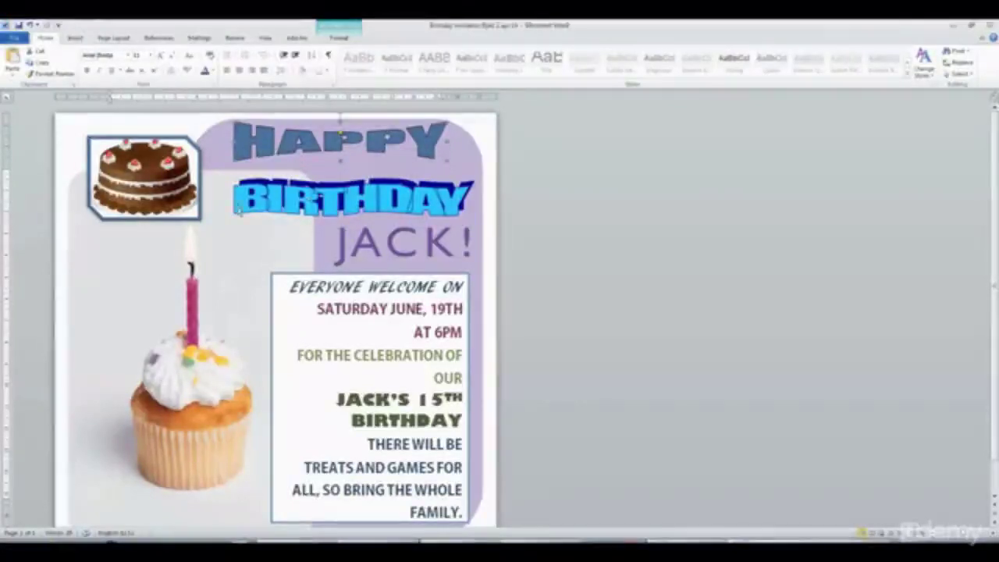
scroll(623, 210, down, 1)
scroll(623, 209, up, 1)
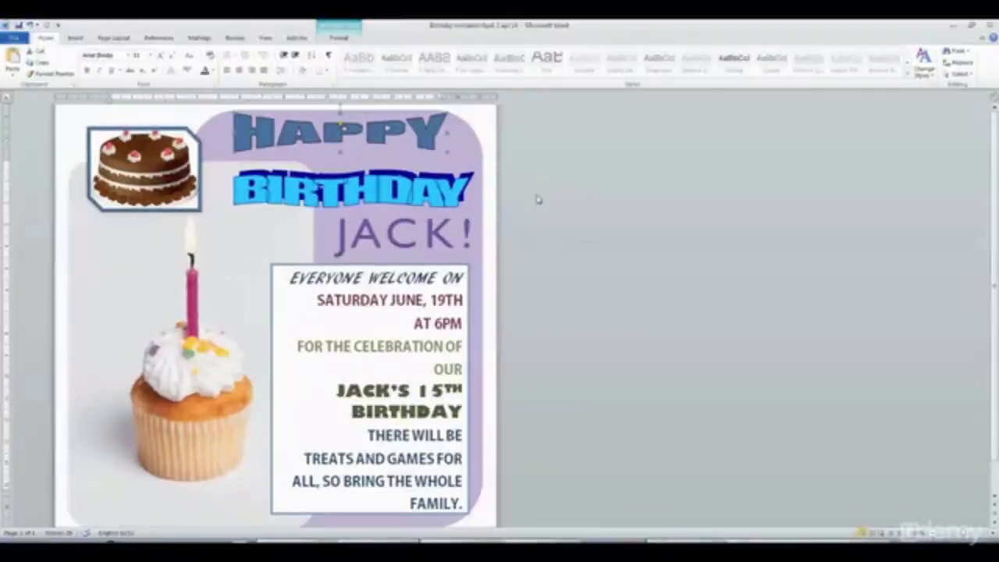
click(508, 215)
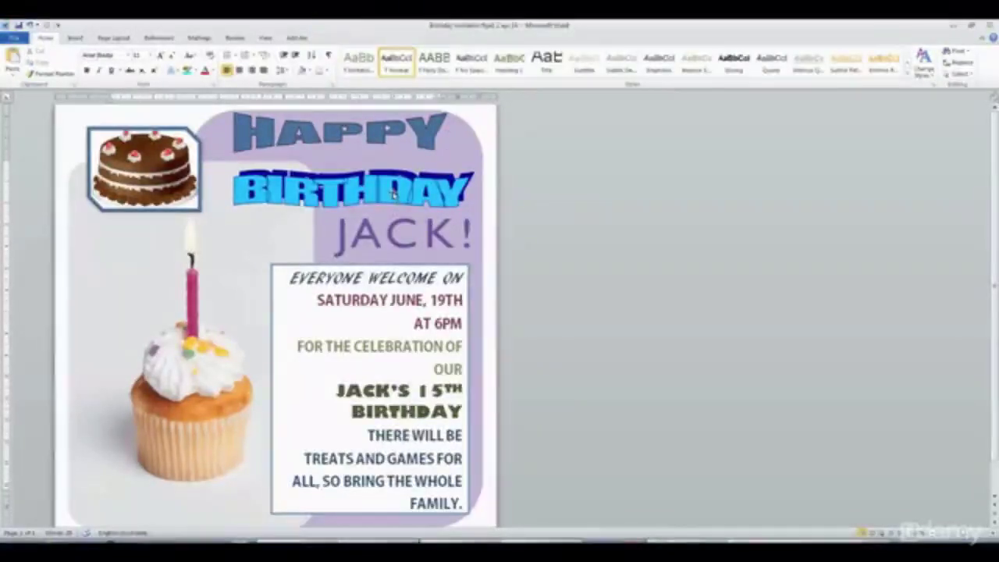
Scale the cupcake picture down slightly from its upper-right corner, keeping its lower-left corner in place.
scroll(258, 280, down, 1)
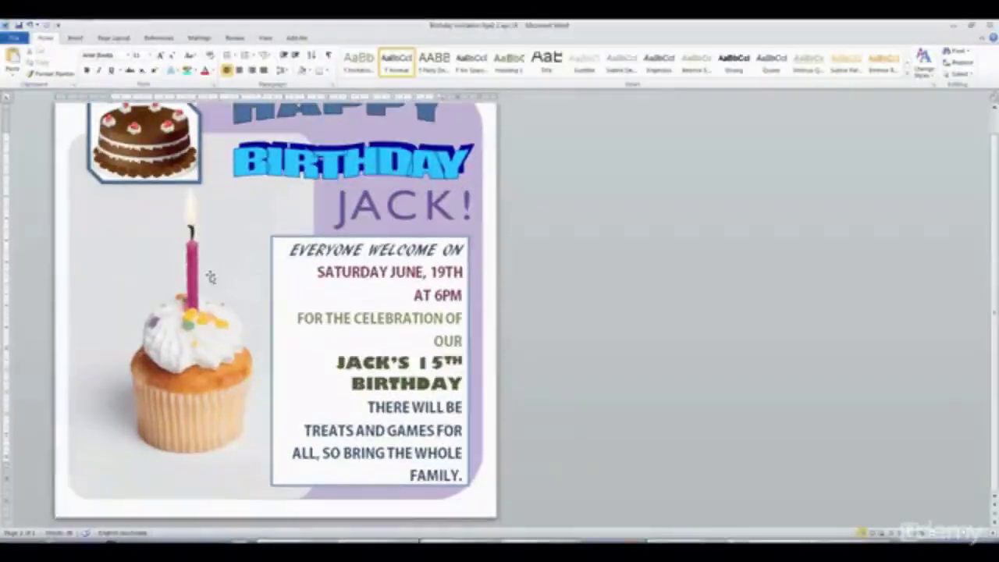
click(209, 277)
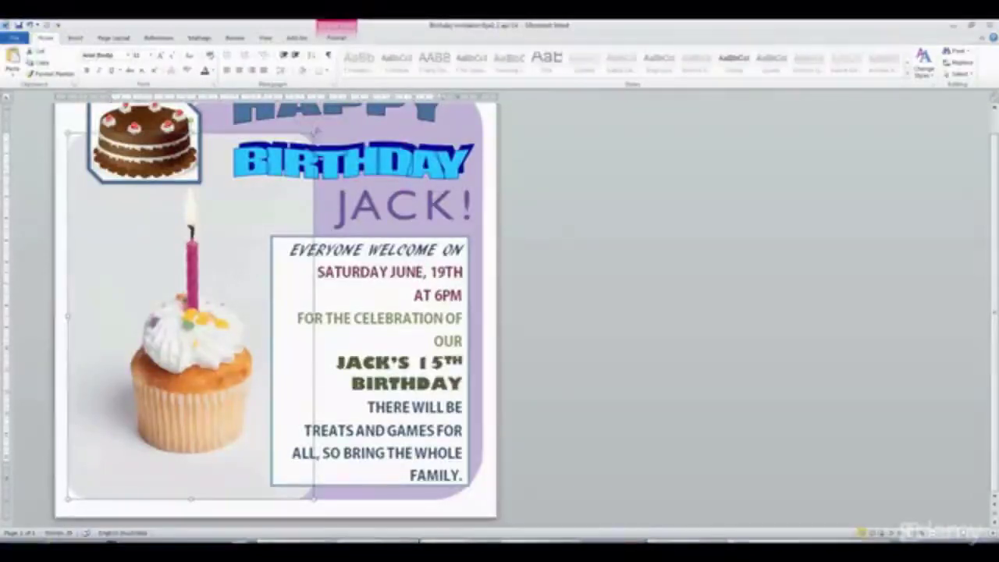
drag(313, 134, 297, 156)
Shift the invitation text box slightly right and nudge it up a little within the purple panel.
drag(413, 295, 465, 295)
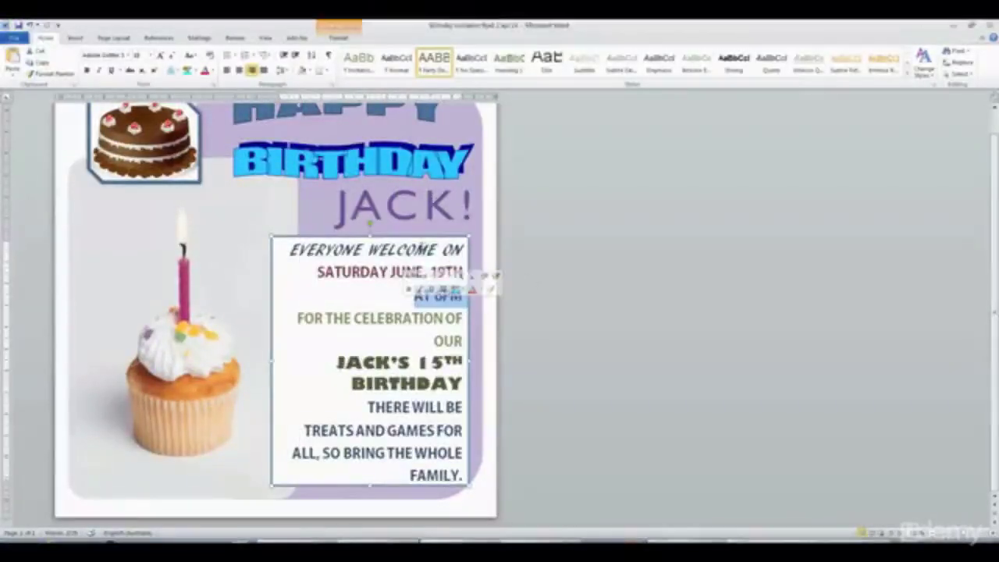
click(403, 236)
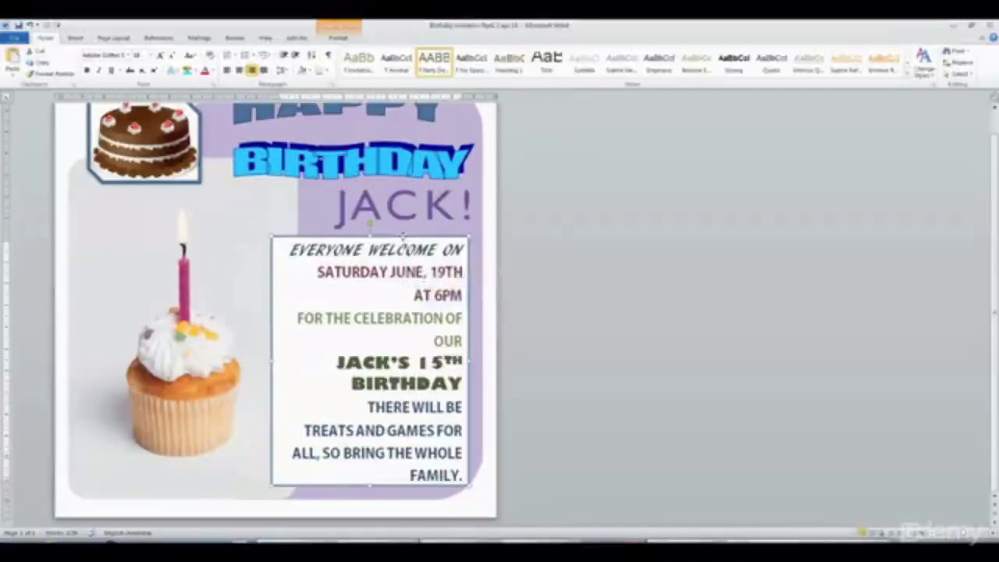
drag(402, 235, 408, 235)
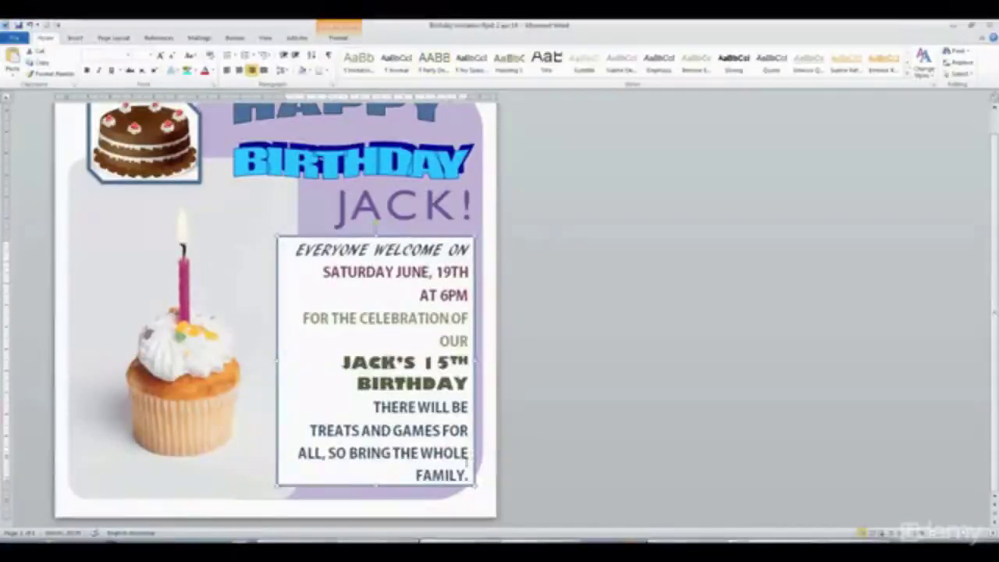
key(Up)
key(Left)
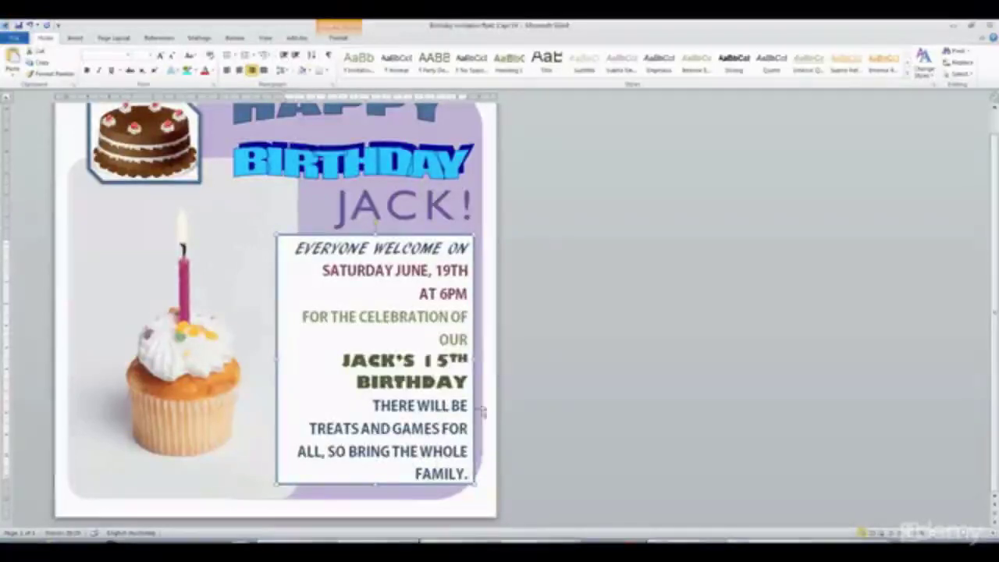
Shrink the framed cake picture and move it up into the page's upper-left corner, clear of the cupcake picture and purple panel.
scroll(576, 284, up, 1)
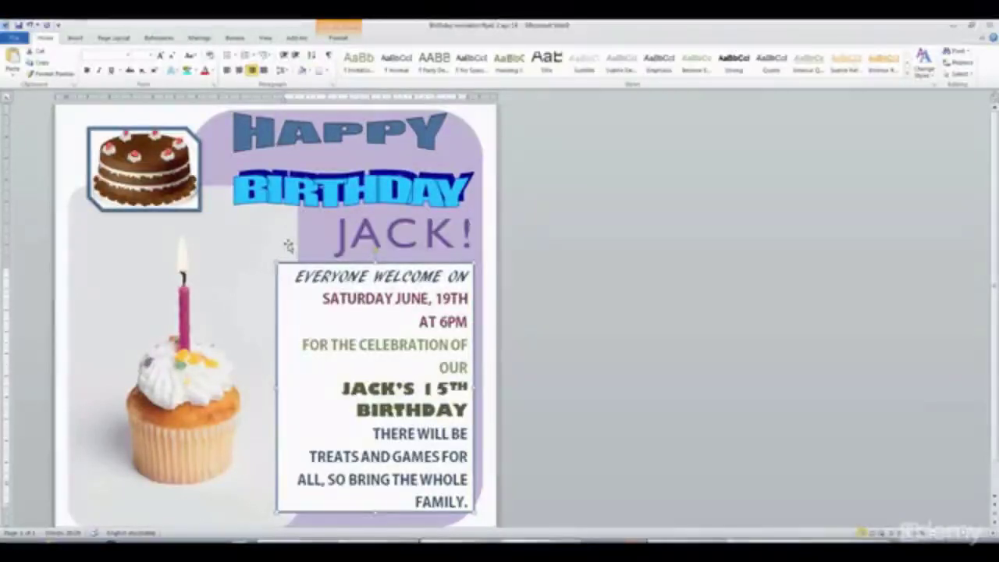
scroll(267, 250, up, 1)
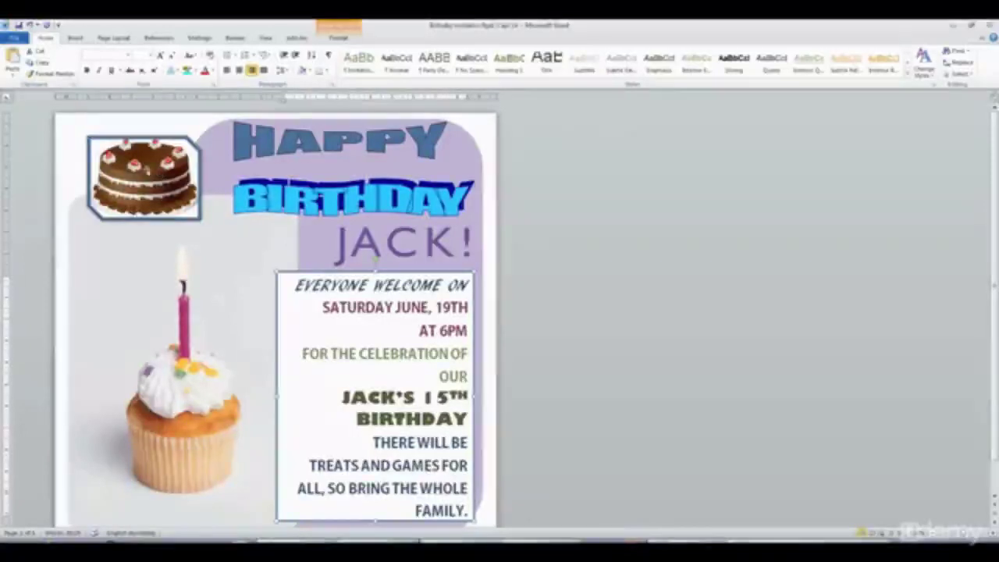
click(195, 145)
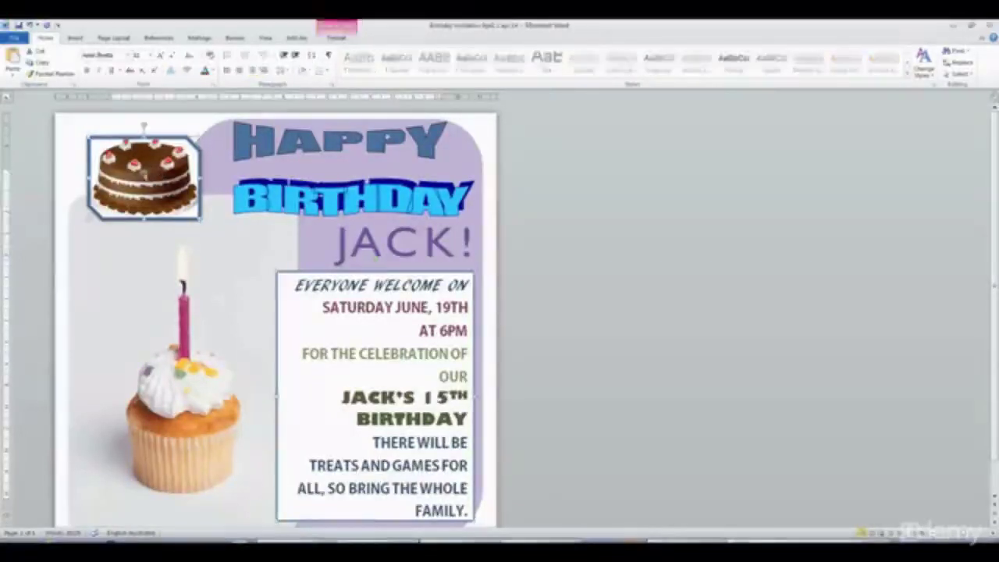
drag(199, 138, 175, 155)
drag(132, 187, 123, 154)
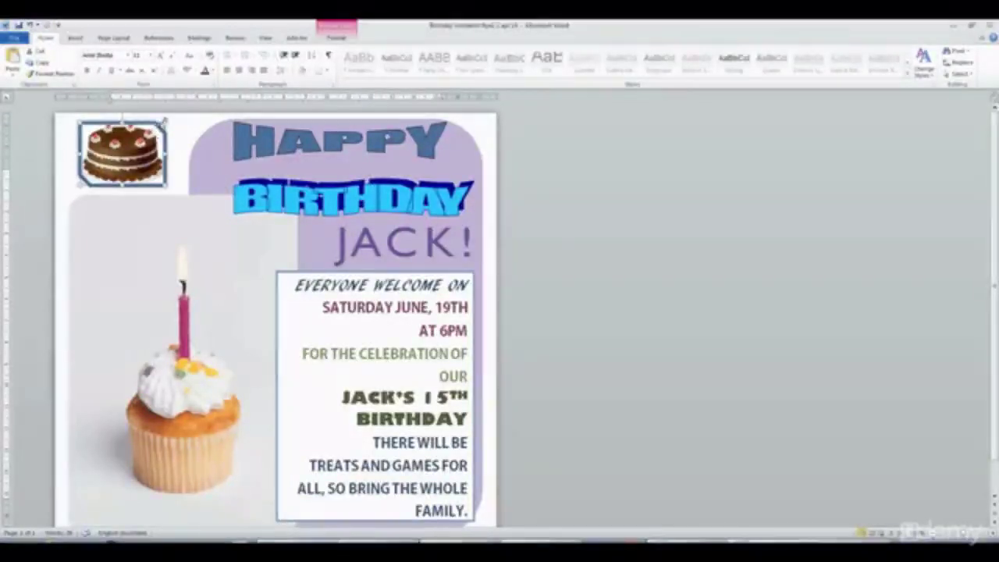
drag(165, 120, 162, 124)
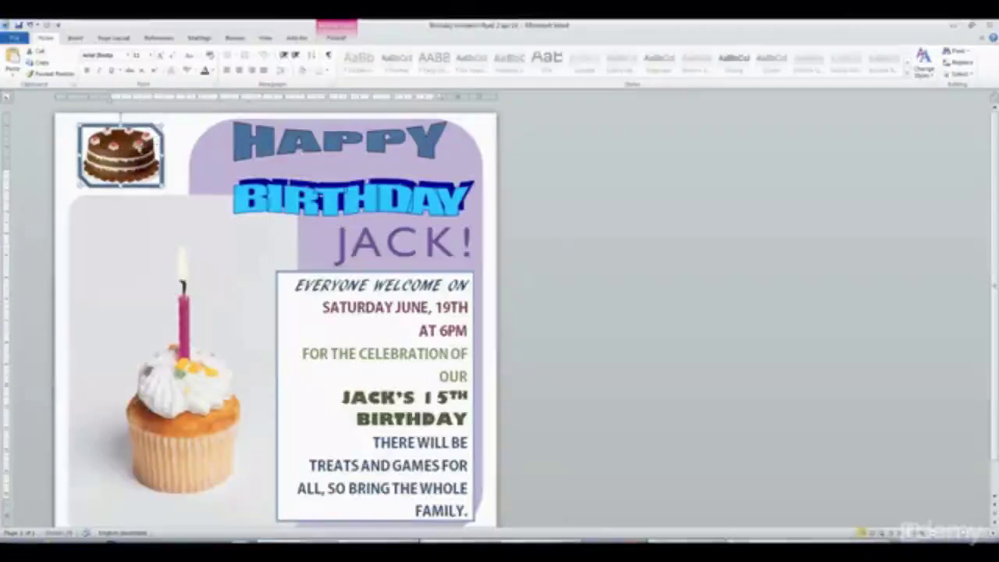
click(553, 176)
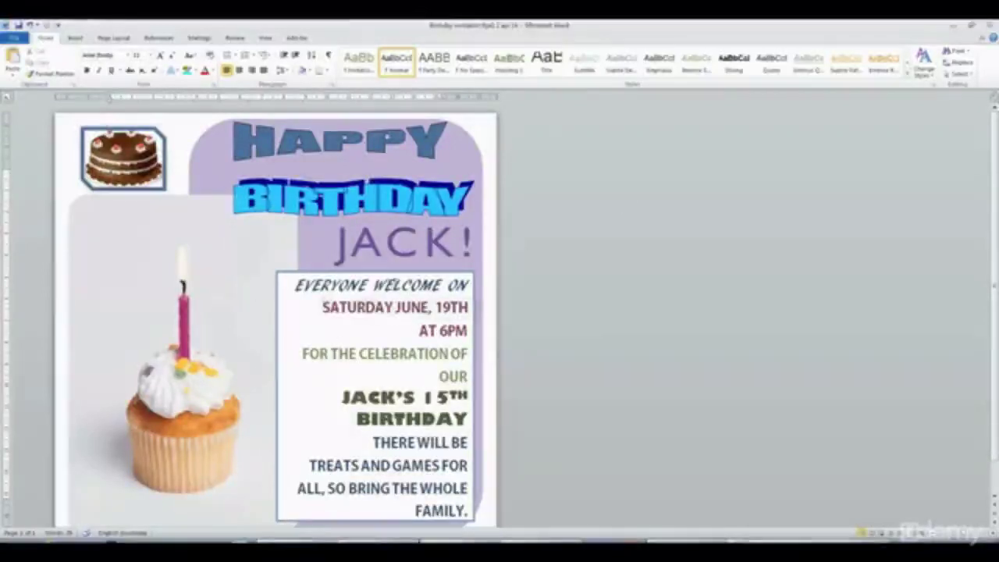
click(411, 244)
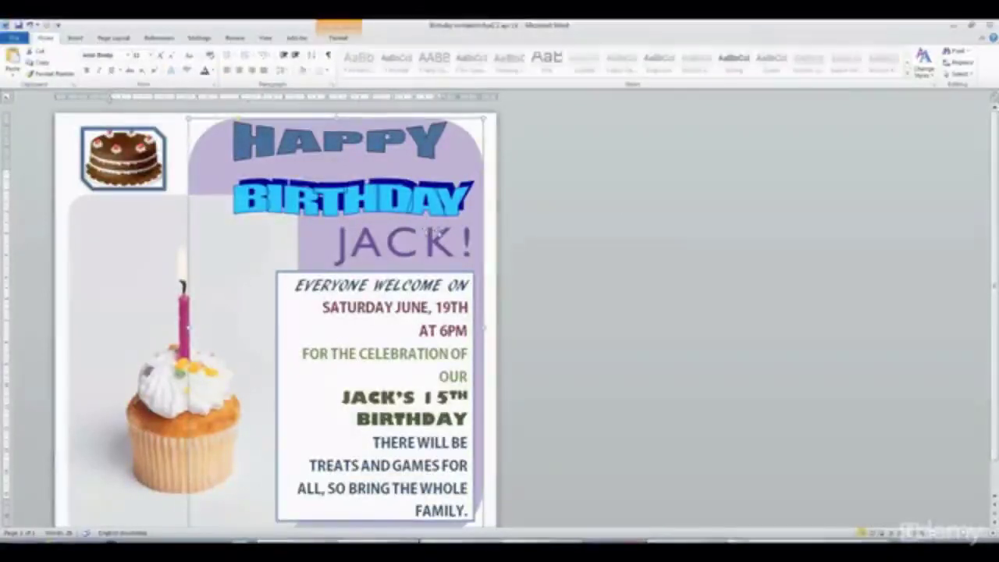
click(442, 240)
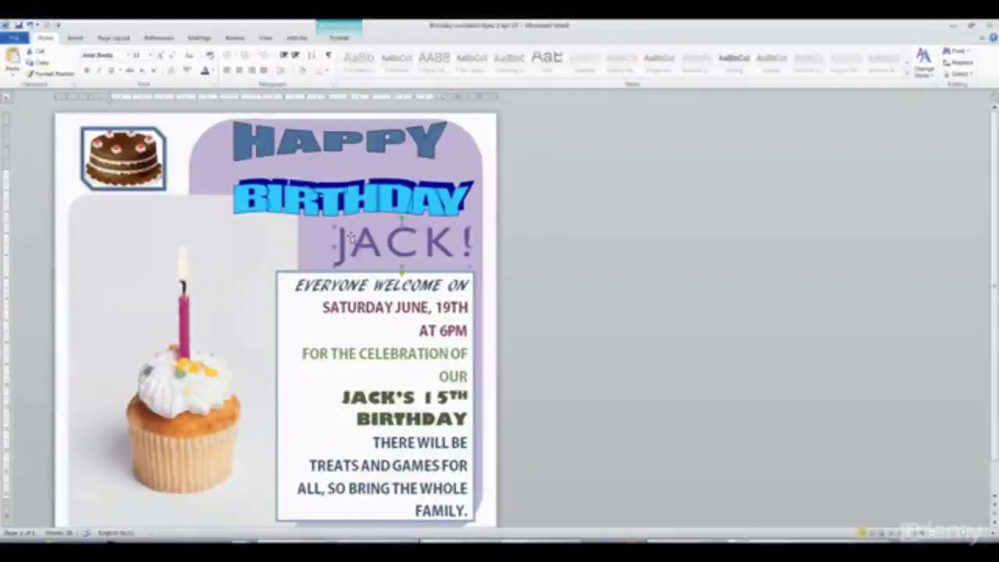
click(351, 238)
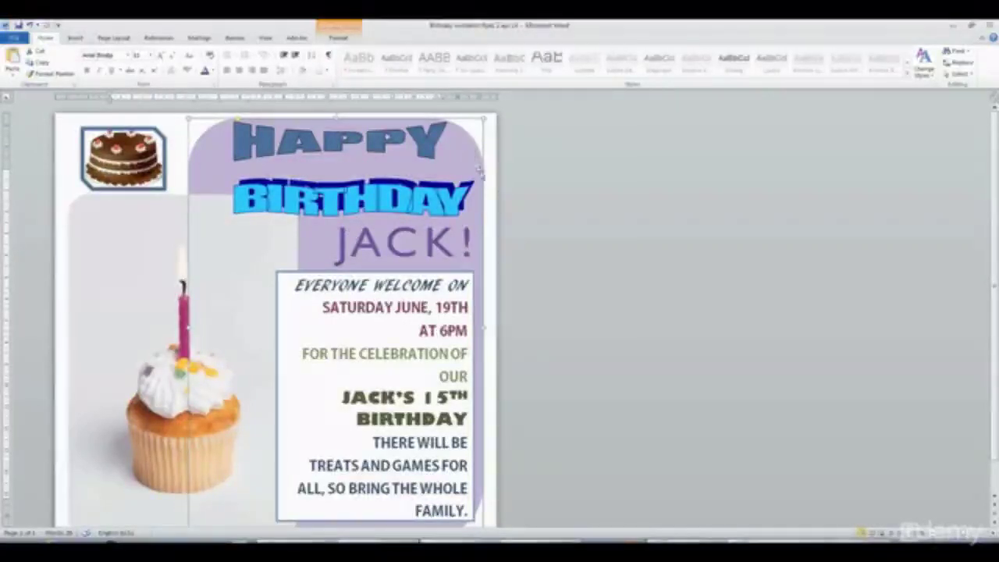
click(340, 241)
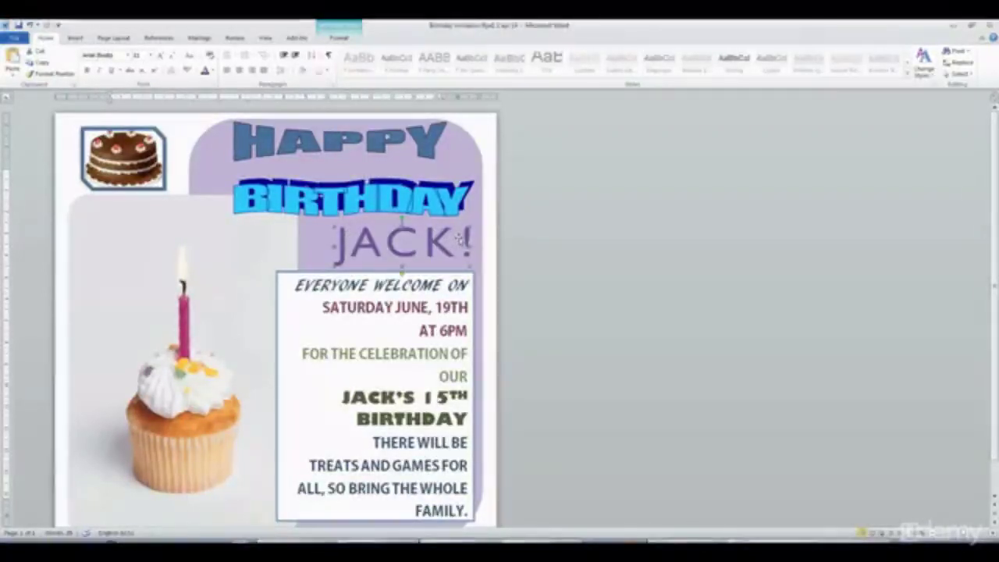
scroll(557, 200, down, 1)
scroll(557, 201, up, 1)
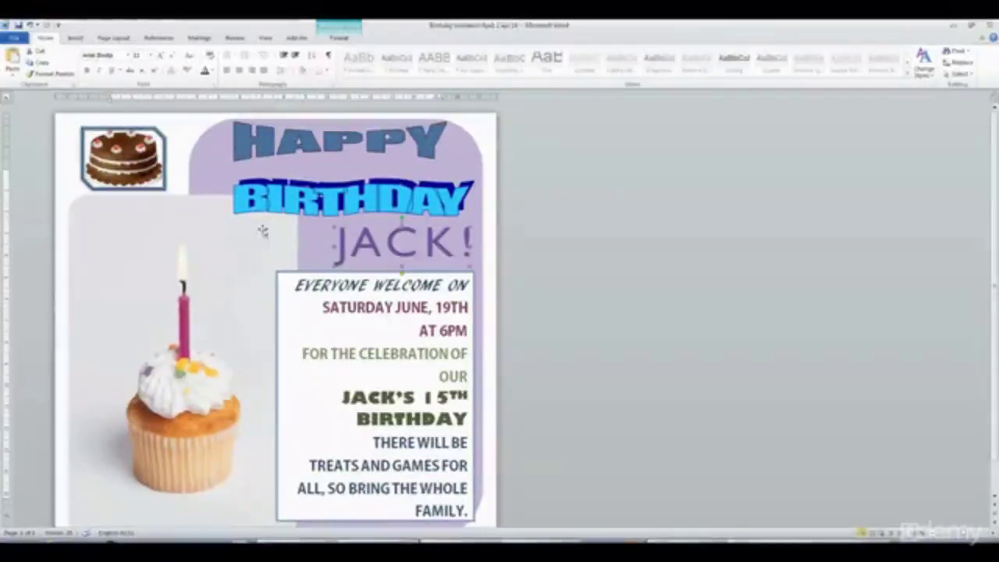
Lower the HAPPY heading slightly towards BIRTHDAY and nudge the framed cake picture slightly right within the page's upper-left corner.
click(152, 180)
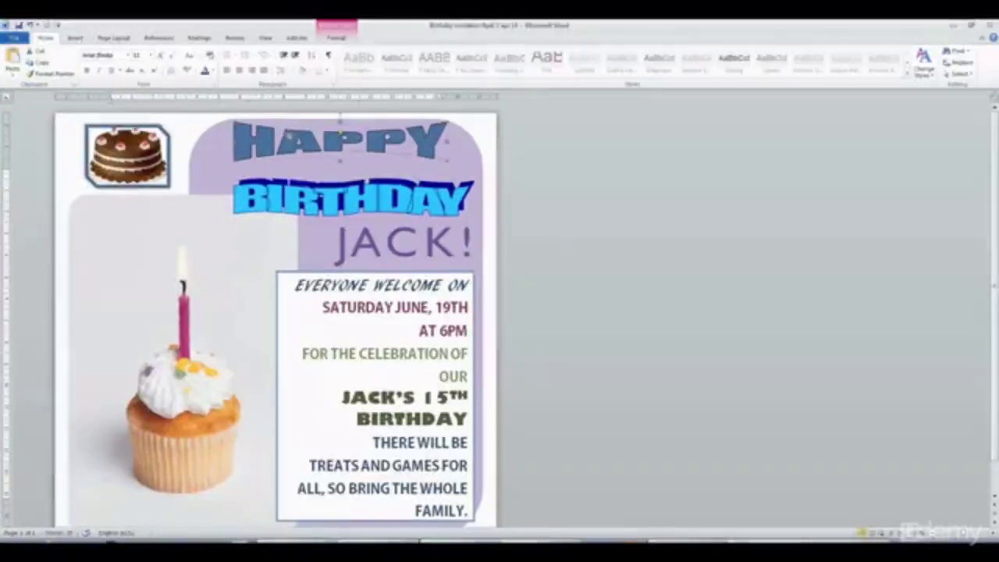
click(288, 140)
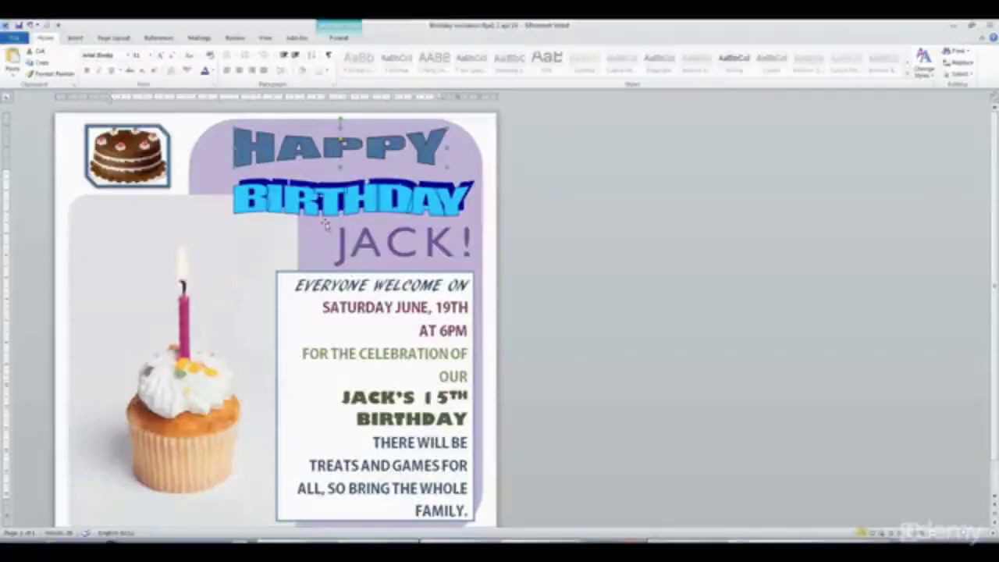
click(133, 160)
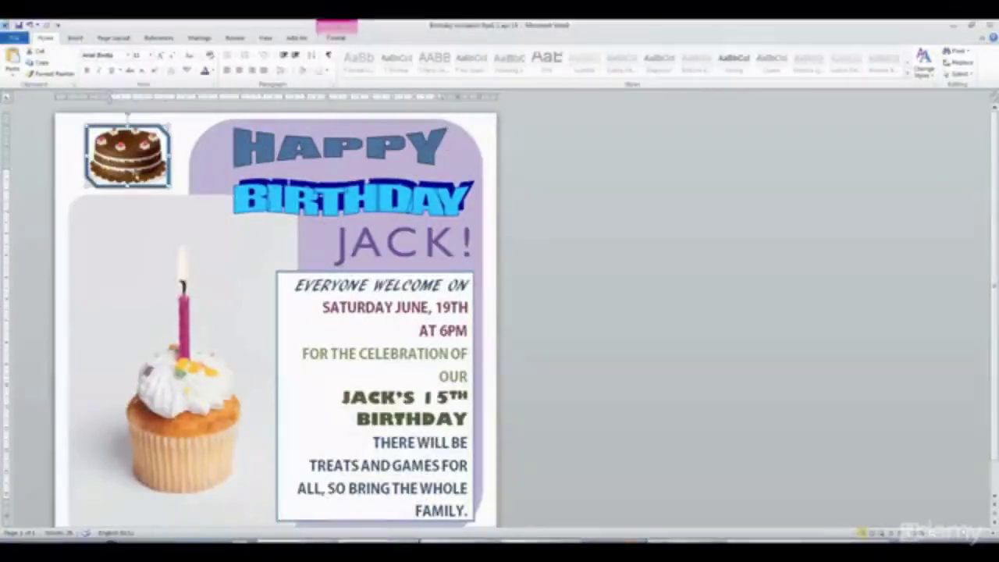
drag(132, 160, 130, 160)
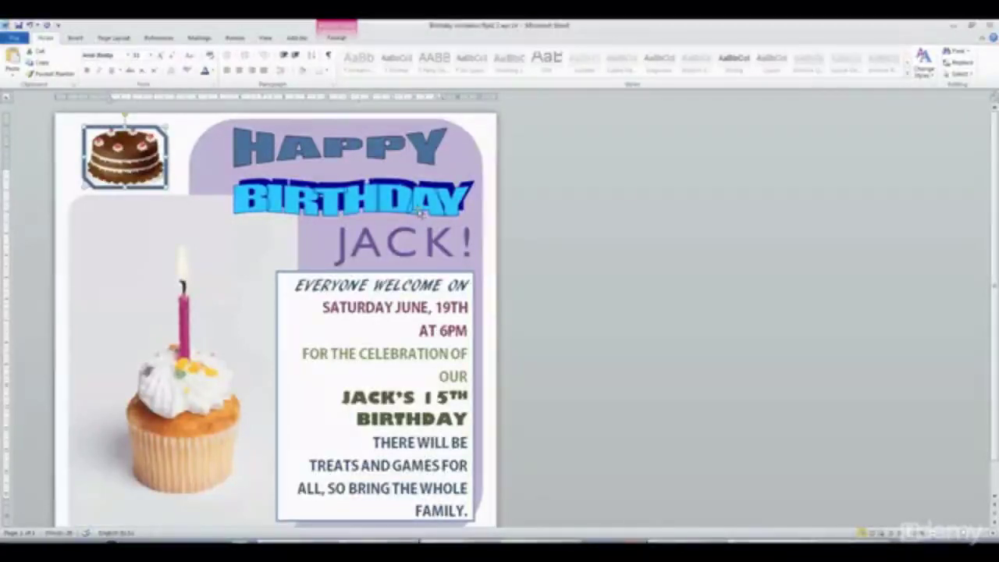
scroll(421, 212, down, 1)
scroll(445, 226, up, 1)
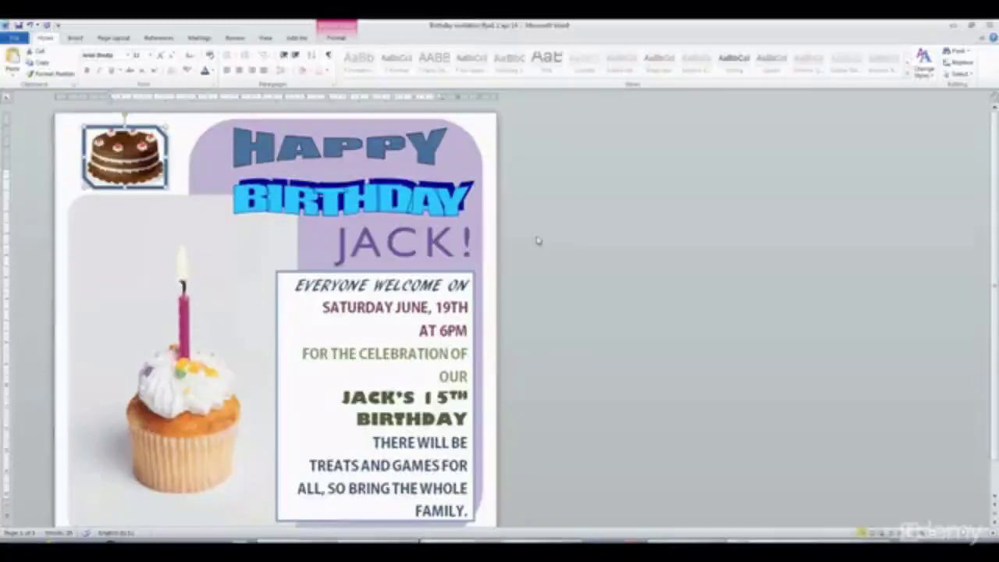